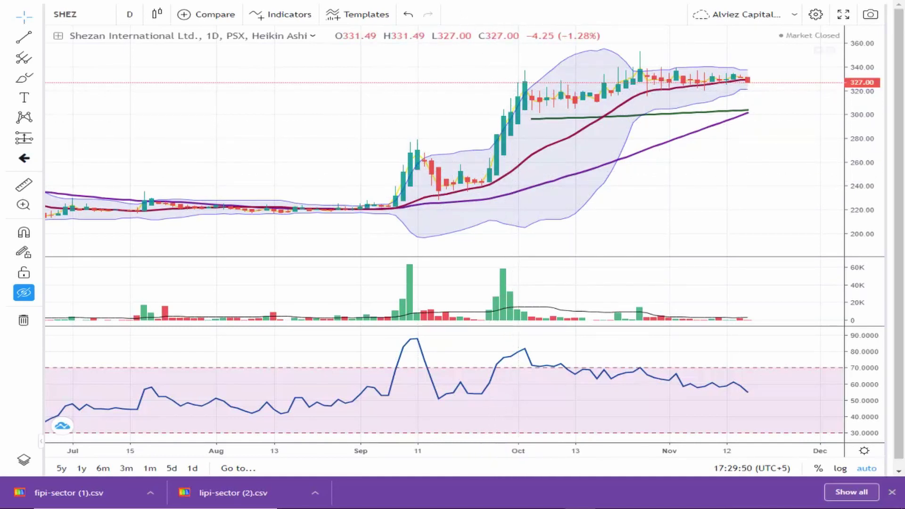
- Switch from the SHEZ chart to its historical prices table and examine the daily prices and volumes for September 2020
{"action": "key", "text": "Down"}
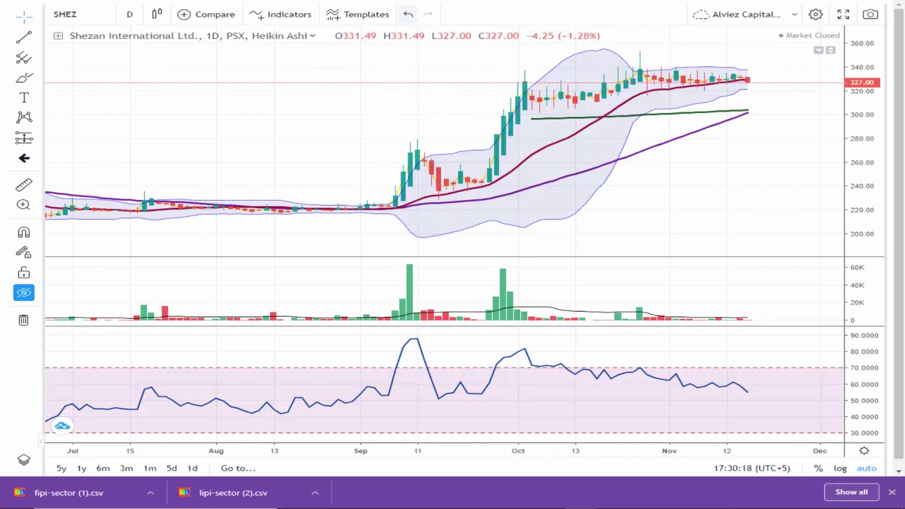
{"action": "key", "text": "ctrl+Tab"}
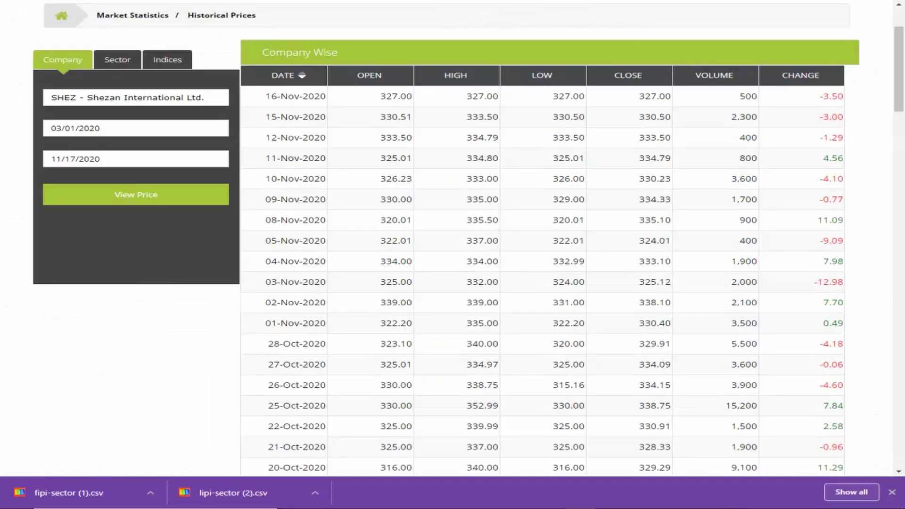
{"action": "scroll", "coordinate": [448, 195], "scroll_direction": "down", "scroll_amount": 12}
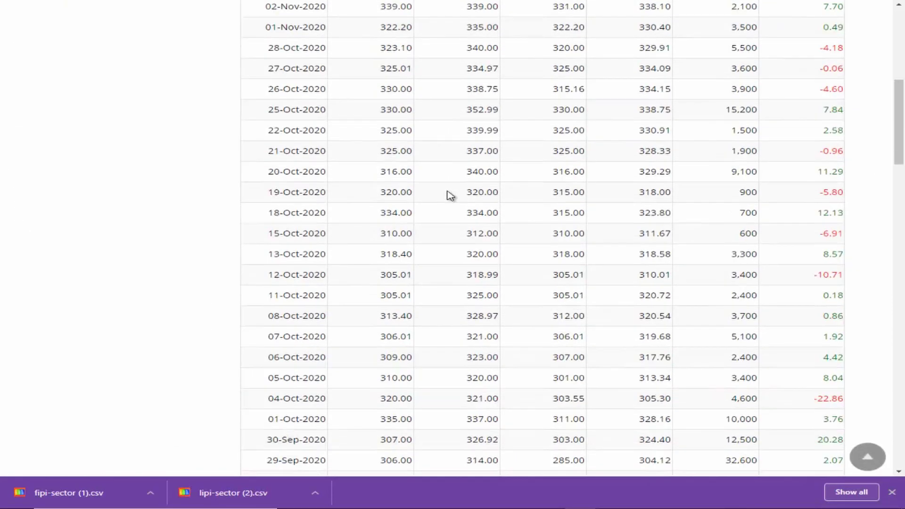
{"action": "scroll", "coordinate": [448, 195], "scroll_direction": "down", "scroll_amount": 5}
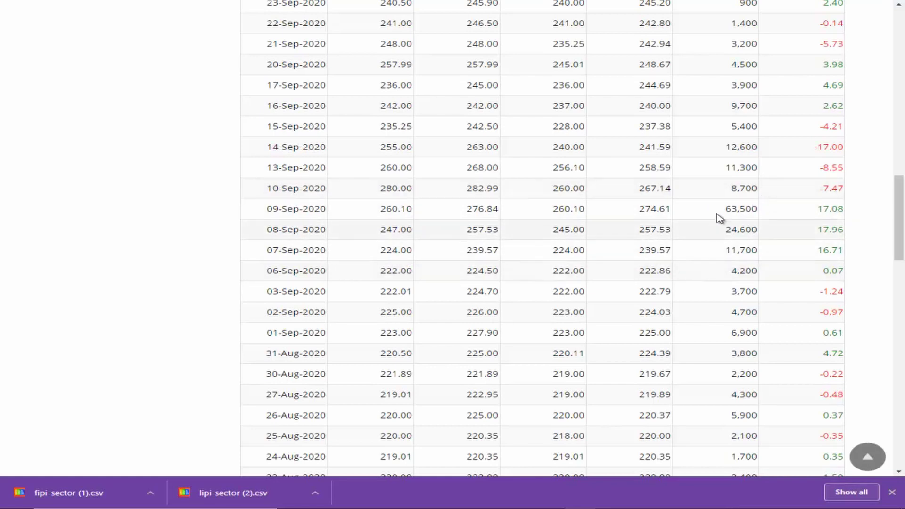
{"action": "scroll", "coordinate": [769, 250], "scroll_direction": "up", "scroll_amount": 1}
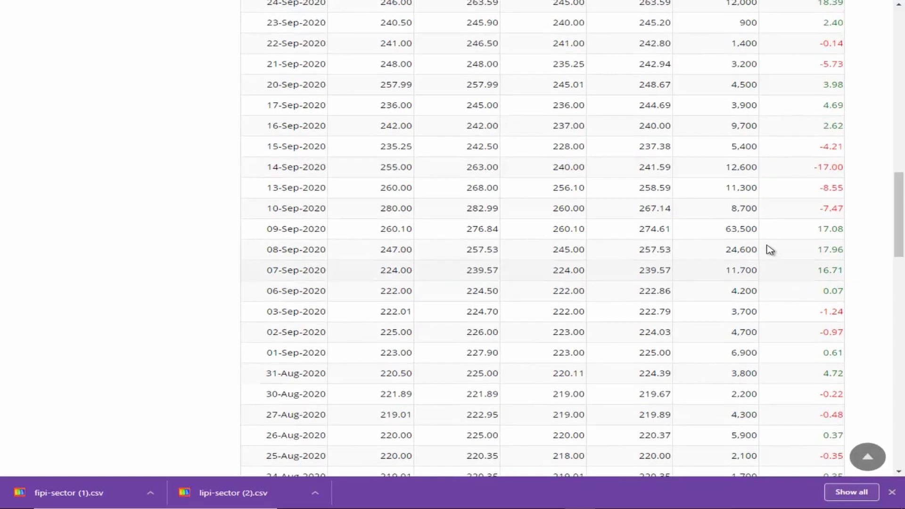
{"action": "scroll", "coordinate": [770, 250], "scroll_direction": "up", "scroll_amount": 2}
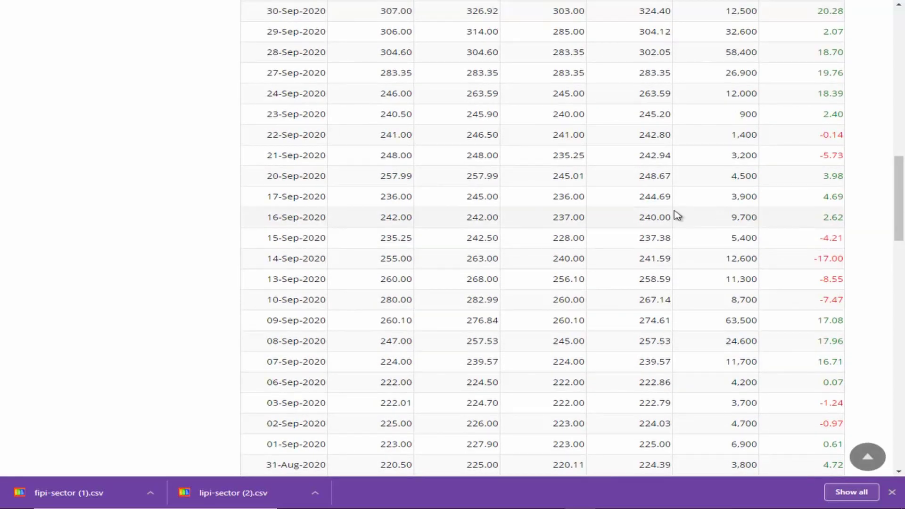
{"action": "scroll", "coordinate": [669, 226], "scroll_direction": "up", "scroll_amount": 1}
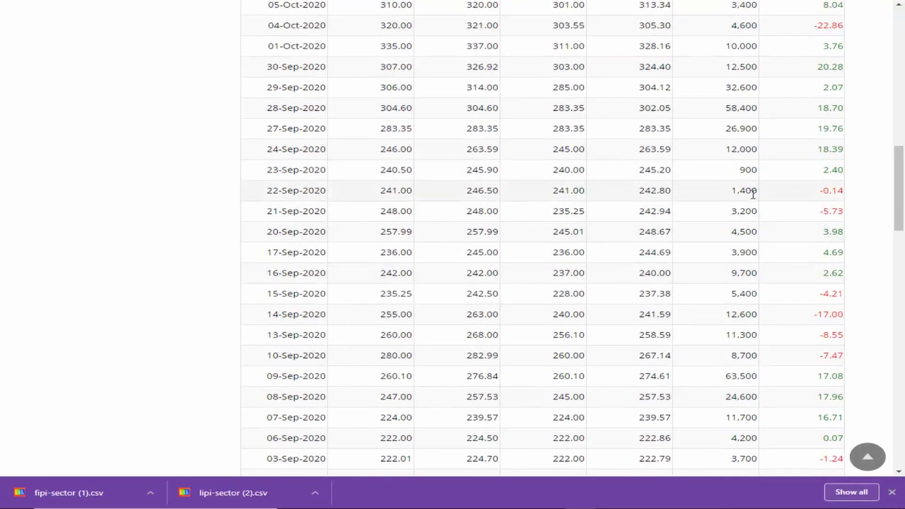
{"action": "scroll", "coordinate": [754, 193], "scroll_direction": "up", "scroll_amount": 1}
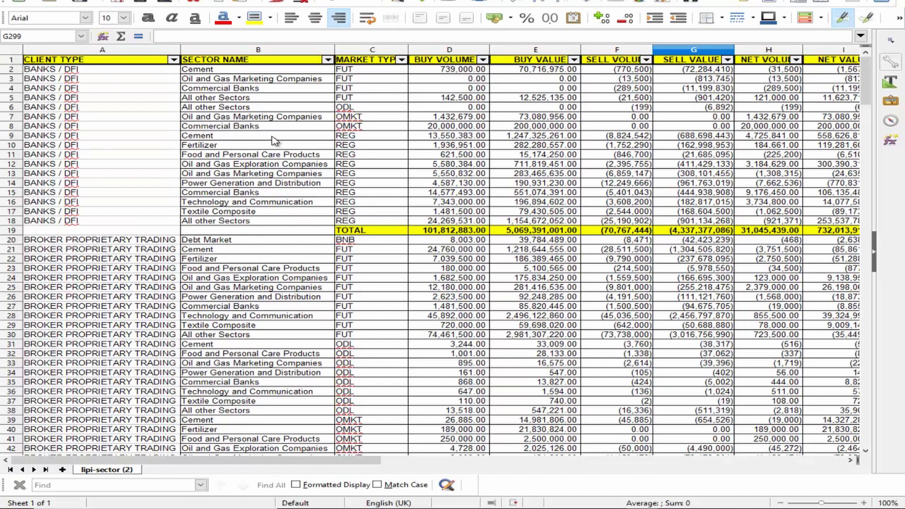
- Filter the SECTOR NAME column of the lipi-sector sheet to show only Cement rows
{"action": "scroll", "coordinate": [276, 142], "scroll_direction": "down", "scroll_amount": 2}
{"action": "scroll", "coordinate": [297, 170], "scroll_direction": "up", "scroll_amount": 2}
{"action": "left_click", "coordinate": [328, 60]}
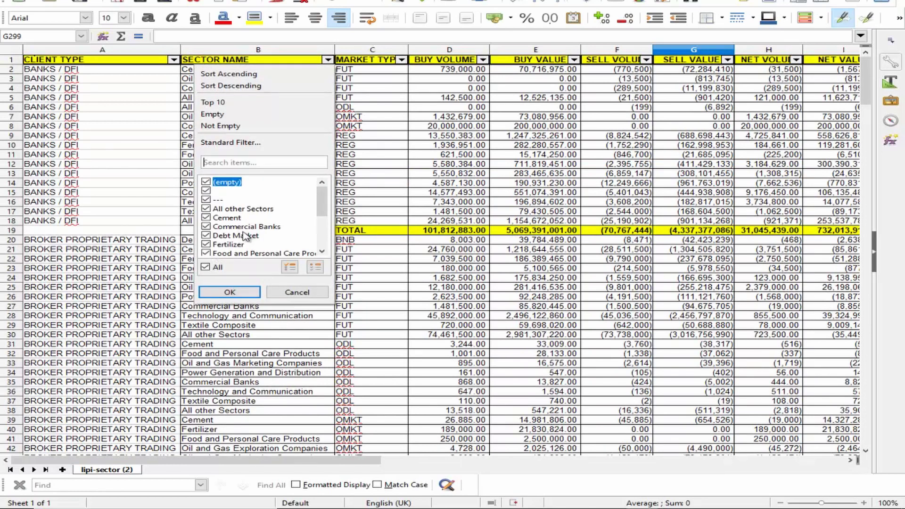
{"action": "left_click_drag", "start_coordinate": [322, 212], "coordinate": [323, 248]}
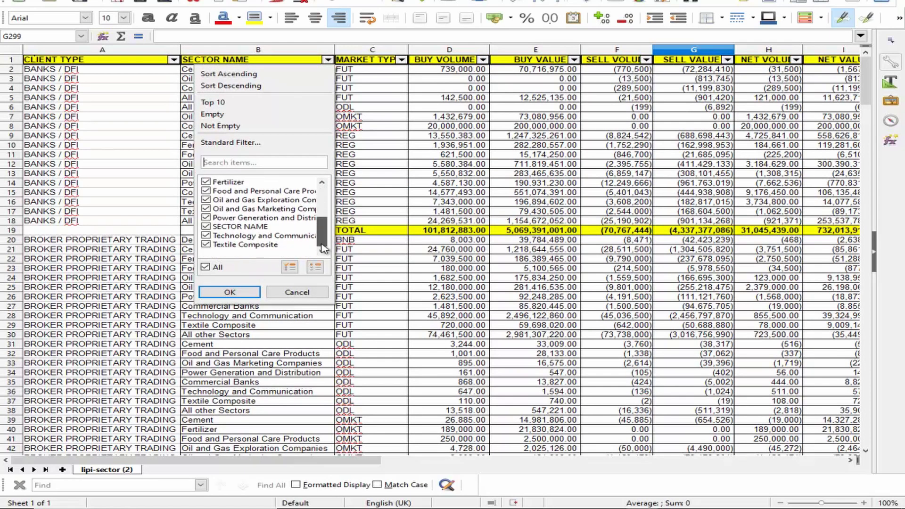
{"action": "left_click", "coordinate": [206, 268]}
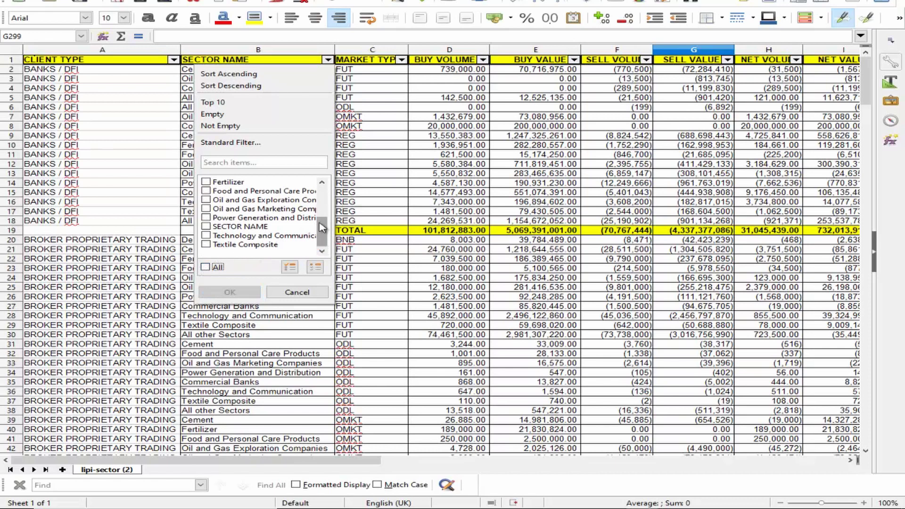
{"action": "scroll", "coordinate": [259, 219], "scroll_direction": "up", "scroll_amount": 5}
{"action": "left_click", "coordinate": [225, 219]}
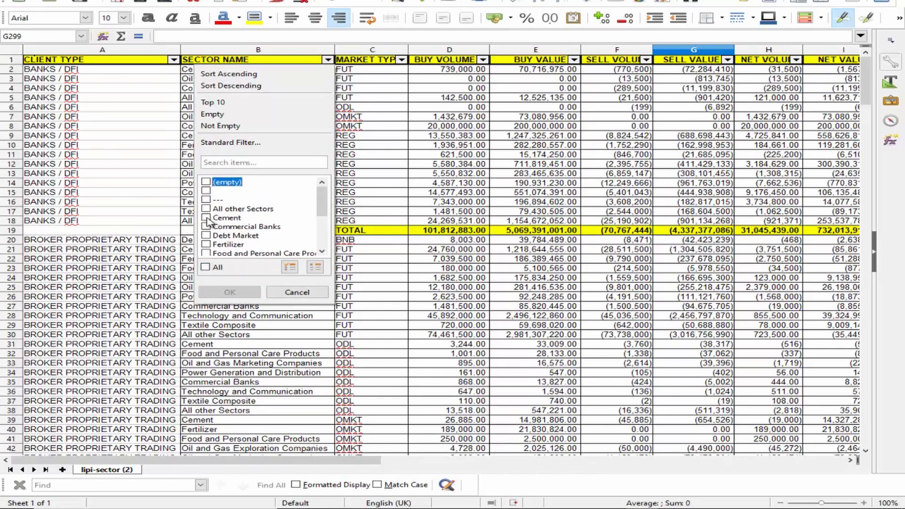
{"action": "left_click", "coordinate": [230, 293]}
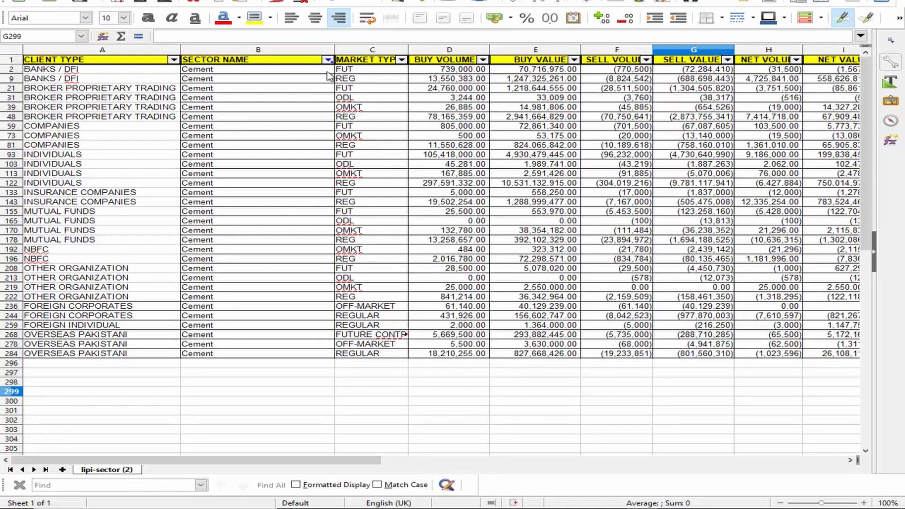
- Examine the two BANKS / DFI cement rows, FUT and REG, from market type across to the USD amounts
{"action": "left_click", "coordinate": [357, 70]}
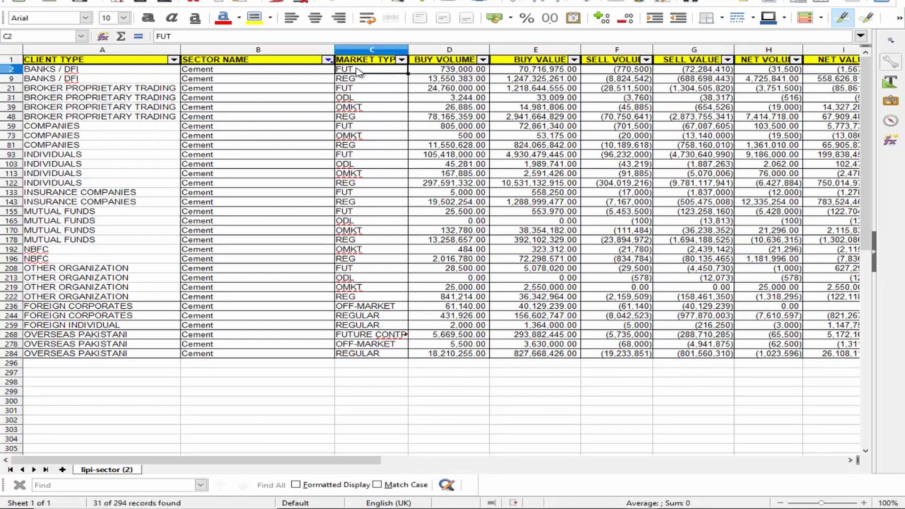
{"action": "key", "text": "Right"}
{"action": "key", "text": "Right"}
{"action": "key", "text": "Right"}
{"action": "key", "text": "Right"}
{"action": "key", "text": "Right"}
{"action": "key", "text": "Right"}
{"action": "key", "text": "Right"}
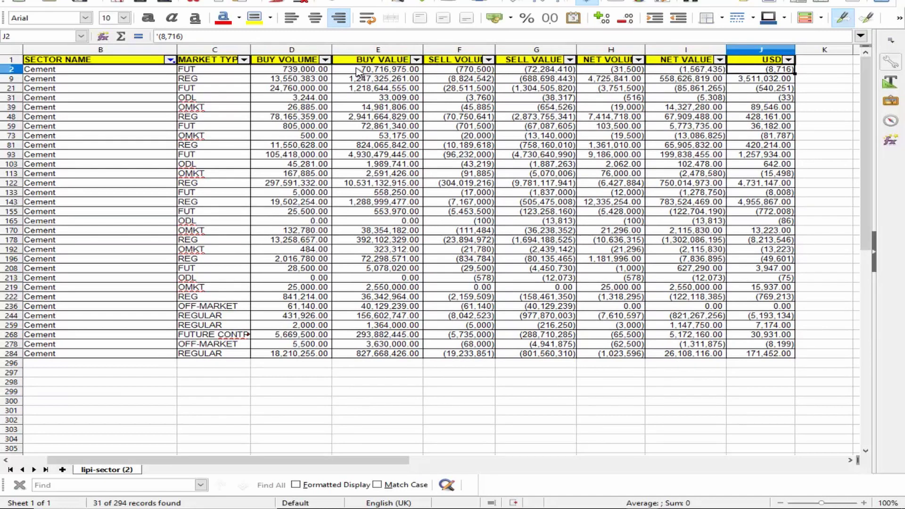
{"action": "key", "text": "Down"}
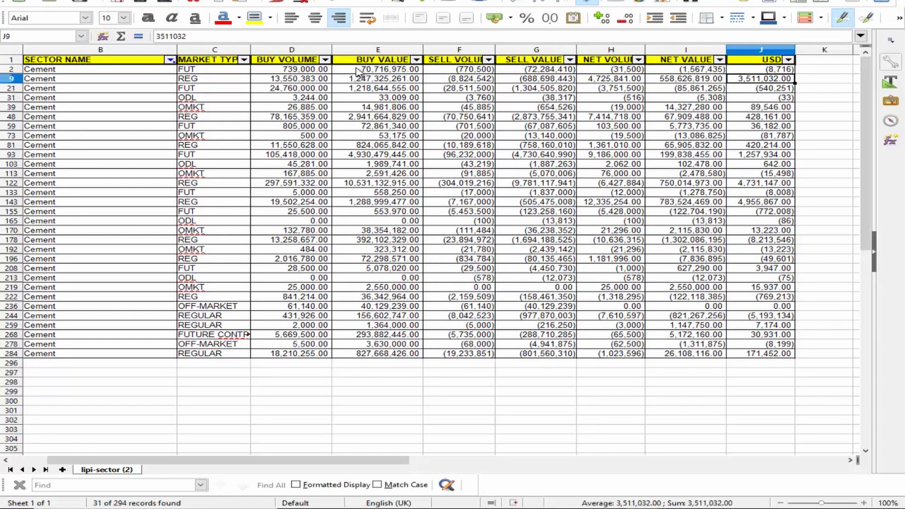
{"action": "key", "text": "Left"}
{"action": "key", "text": "Left"}
{"action": "key", "text": "Left"}
{"action": "key", "text": "Left"}
{"action": "key", "text": "Left"}
{"action": "key", "text": "Left"}
{"action": "key", "text": "Left"}
{"action": "key", "text": "Left"}
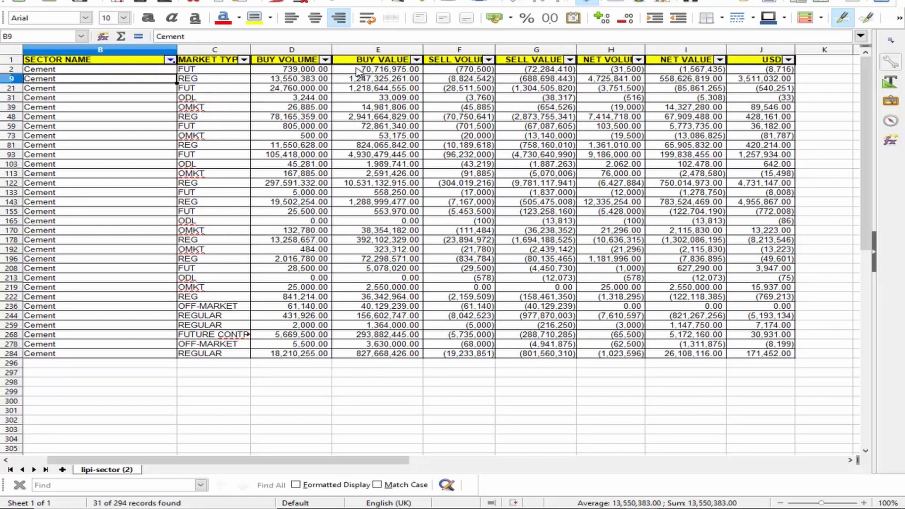
{"action": "key", "text": "Left"}
- Read the BROKER PROPRIETARY TRADING futures row for Cement from the client type across to its USD amount
{"action": "key", "text": "Down"}
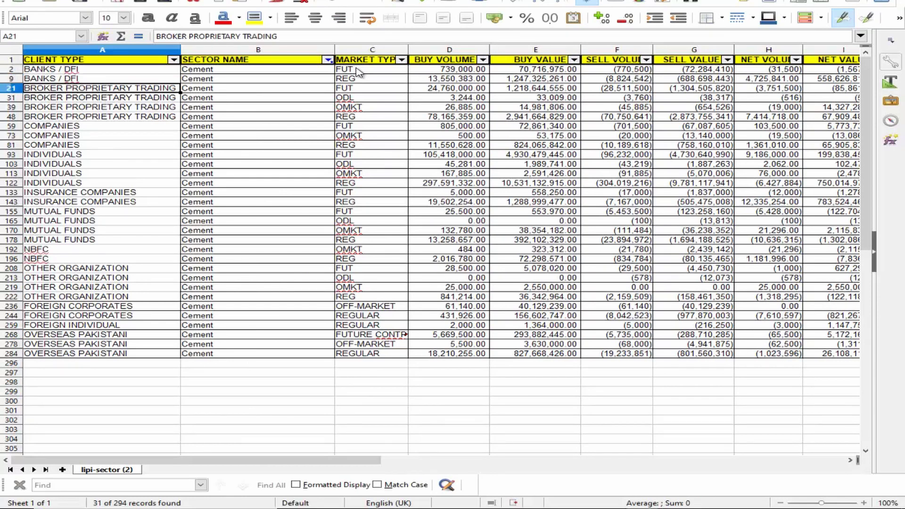
{"action": "key", "text": "Right"}
{"action": "key", "text": "Right"}
{"action": "key", "text": "Right"}
{"action": "key", "text": "Right"}
{"action": "key", "text": "Right"}
{"action": "key", "text": "Right"}
{"action": "key", "text": "Right"}
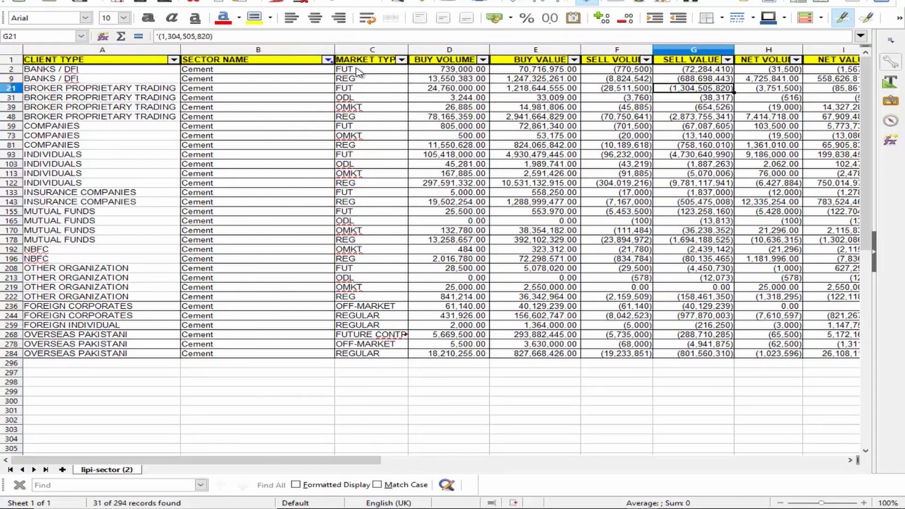
{"action": "key", "text": "Right"}
{"action": "key", "text": "Right"}
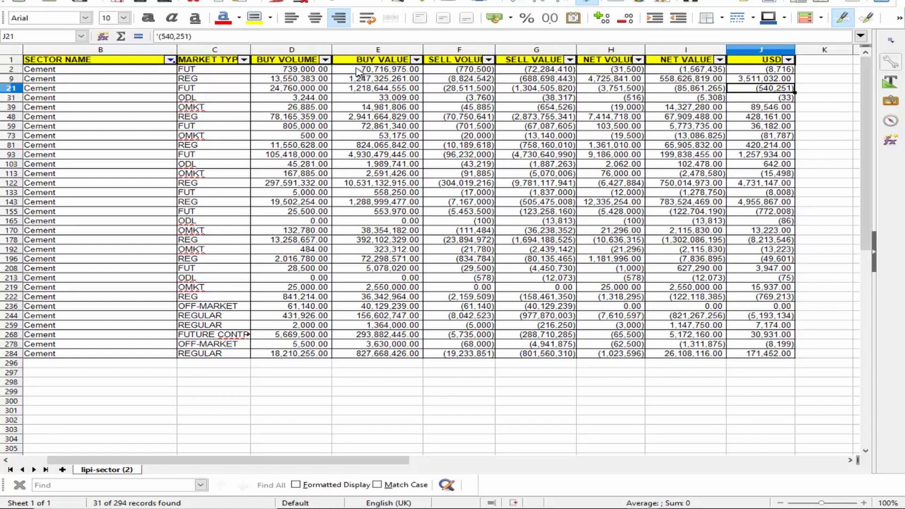
- Examine the BROKER PROPRIETARY TRADING ODL row for Cement, going over its market type, buy, sell and net figures
{"action": "key", "text": "Down"}
{"action": "key", "text": "Left"}
{"action": "key", "text": "Left"}
{"action": "key", "text": "Left"}
{"action": "key", "text": "Left"}
{"action": "key", "text": "Left"}
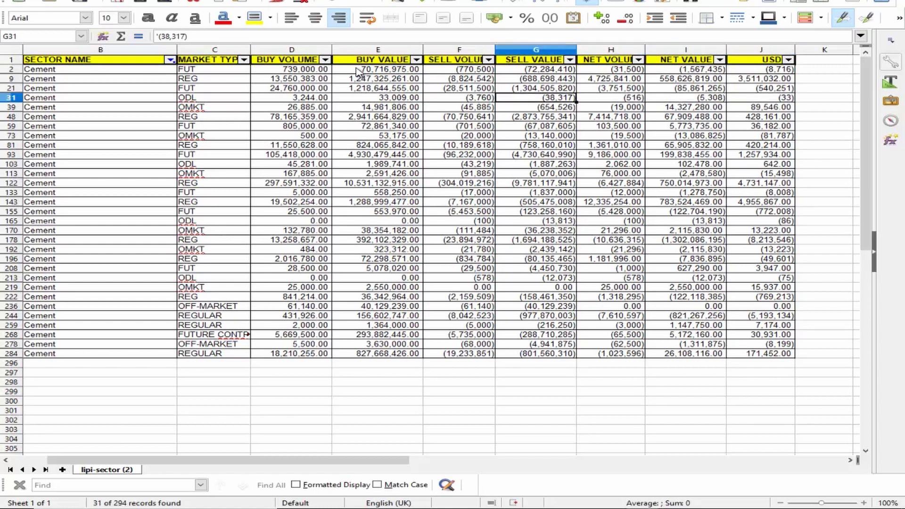
{"action": "key", "text": "Left"}
{"action": "key", "text": "Left"}
{"action": "key", "text": "Left"}
{"action": "key", "text": "Down"}
{"action": "key", "text": "Right"}
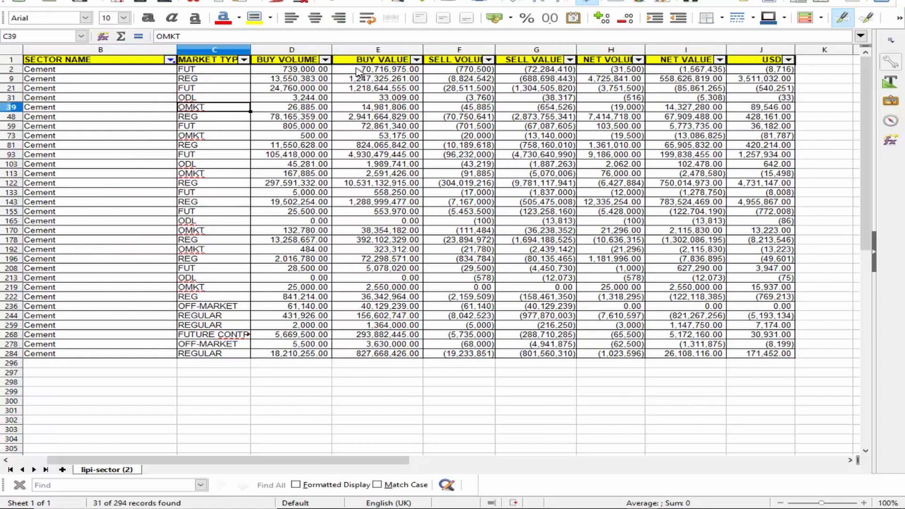
{"action": "key", "text": "Up"}
{"action": "key", "text": "Right"}
{"action": "key", "text": "Right"}
{"action": "key", "text": "Right"}
{"action": "key", "text": "Right"}
{"action": "key", "text": "Right"}
{"action": "key", "text": "Right"}
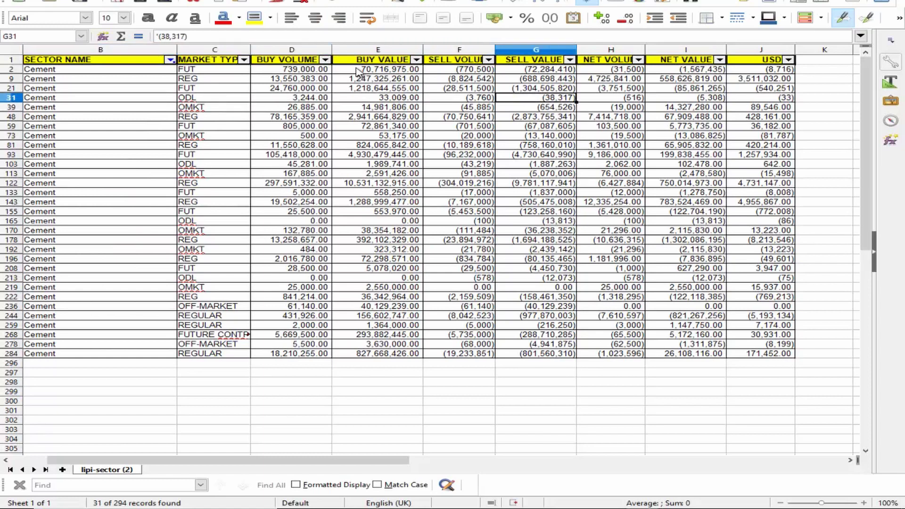
- Examine the BROKER PROPRIETARY TRADING OMKT row for Cement, going over its buy, sell and net figures
{"action": "key", "text": "Down"}
{"action": "key", "text": "Left"}
{"action": "key", "text": "Left"}
{"action": "key", "text": "Left"}
{"action": "key", "text": "Left"}
{"action": "key", "text": "Left"}
{"action": "key", "text": "Left"}
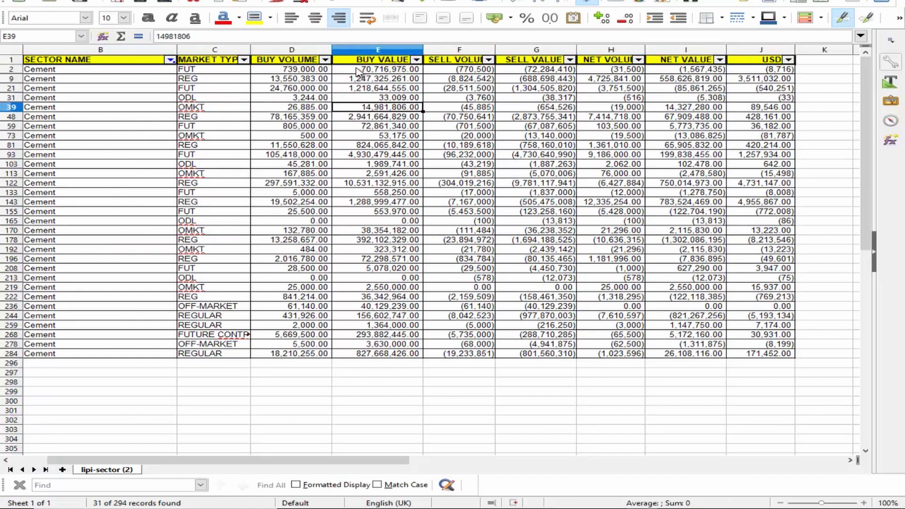
{"action": "key", "text": "Left"}
{"action": "key", "text": "Right"}
{"action": "key", "text": "Right"}
{"action": "key", "text": "Right"}
{"action": "key", "text": "Right"}
{"action": "key", "text": "Right"}
{"action": "key", "text": "Right"}
{"action": "key", "text": "Right"}
{"action": "key", "text": "Right"}
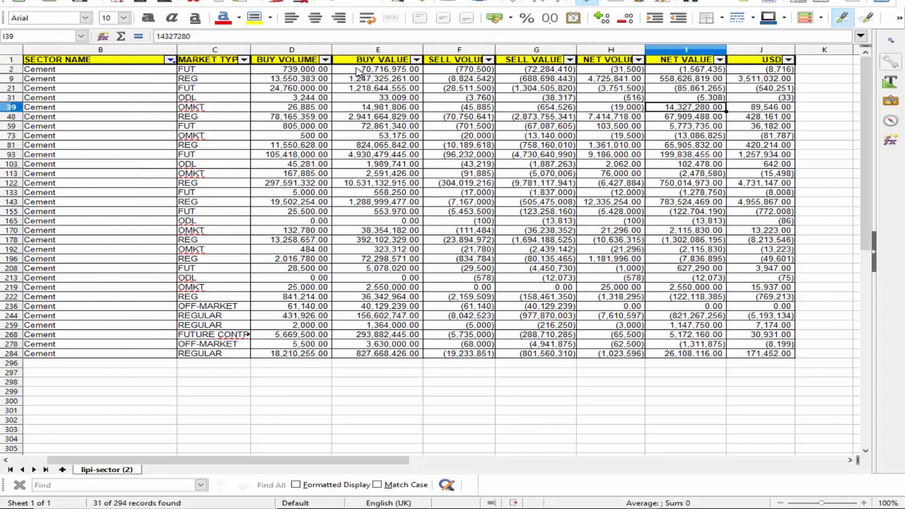
{"action": "key", "text": "Left"}
{"action": "key", "text": "Left"}
{"action": "key", "text": "Left"}
{"action": "key", "text": "Left"}
{"action": "key", "text": "Left"}
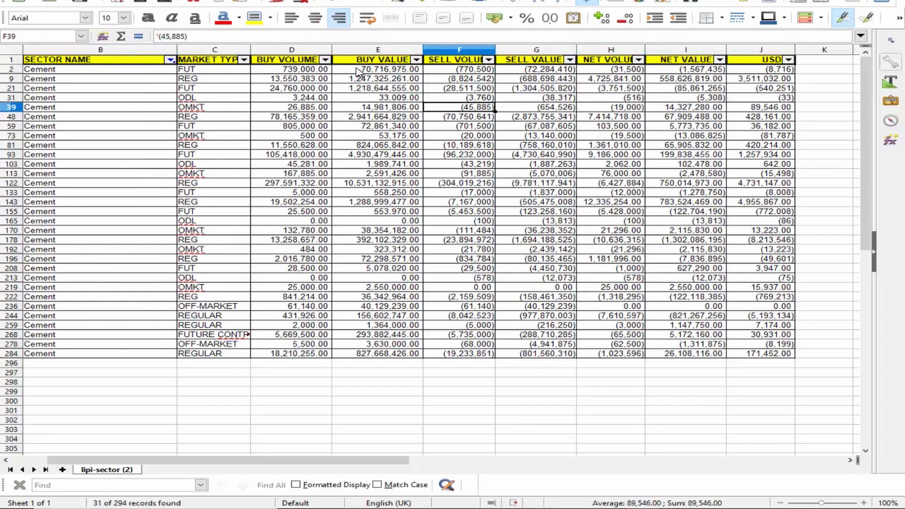
- Read the BROKER PROPRIETARY TRADING REG row for Cement across to its USD amount
{"action": "key", "text": "Down"}
{"action": "key", "text": "Left"}
{"action": "key", "text": "Left"}
{"action": "key", "text": "Left"}
{"action": "key", "text": "Right"}
{"action": "key", "text": "Right"}
{"action": "key", "text": "Right"}
{"action": "key", "text": "Right"}
{"action": "key", "text": "Right"}
{"action": "key", "text": "Right"}
{"action": "key", "text": "Right"}
{"action": "key", "text": "Right"}
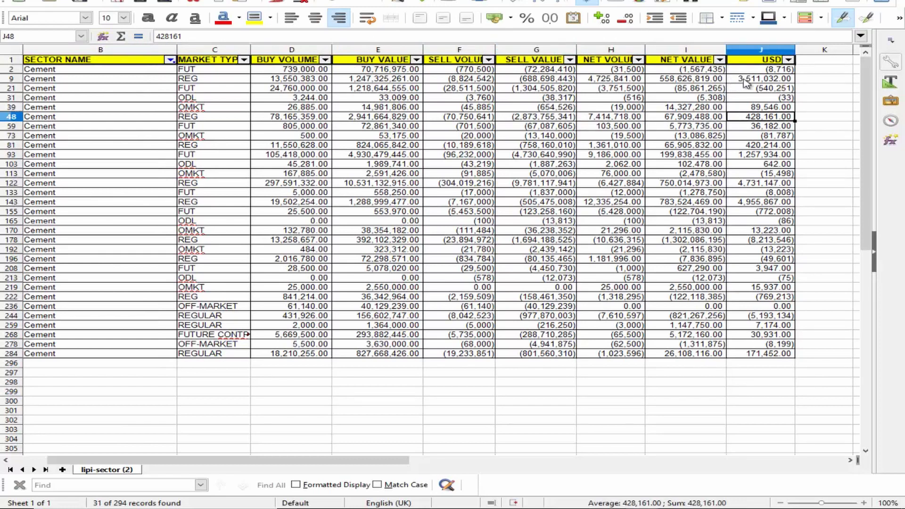
- Compare the USD amounts of the broker proprietary FUT and REG rows, and trace them back to their client type
{"action": "left_click", "coordinate": [764, 89]}
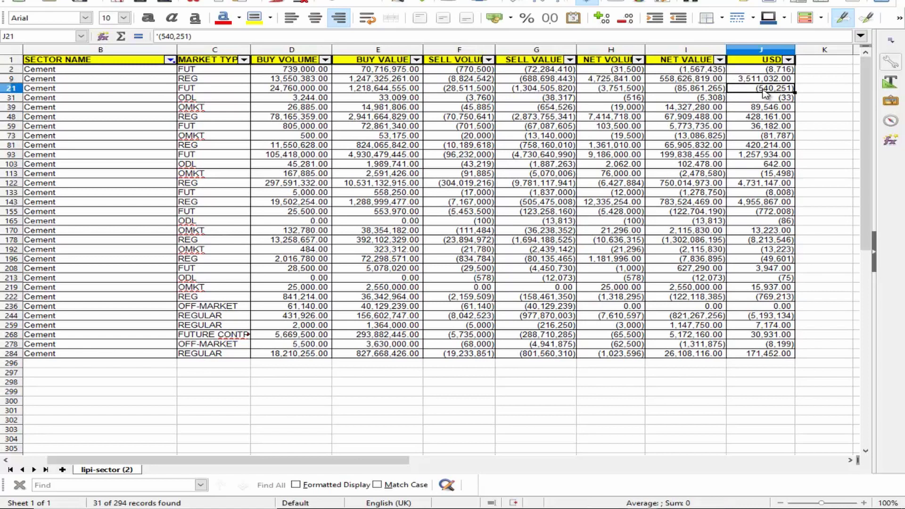
{"action": "left_click", "coordinate": [763, 119]}
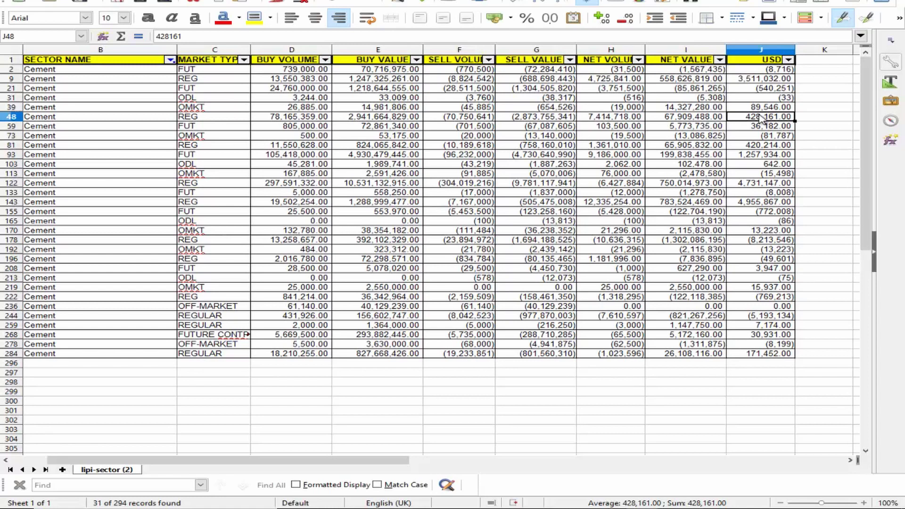
{"action": "key", "text": "Left"}
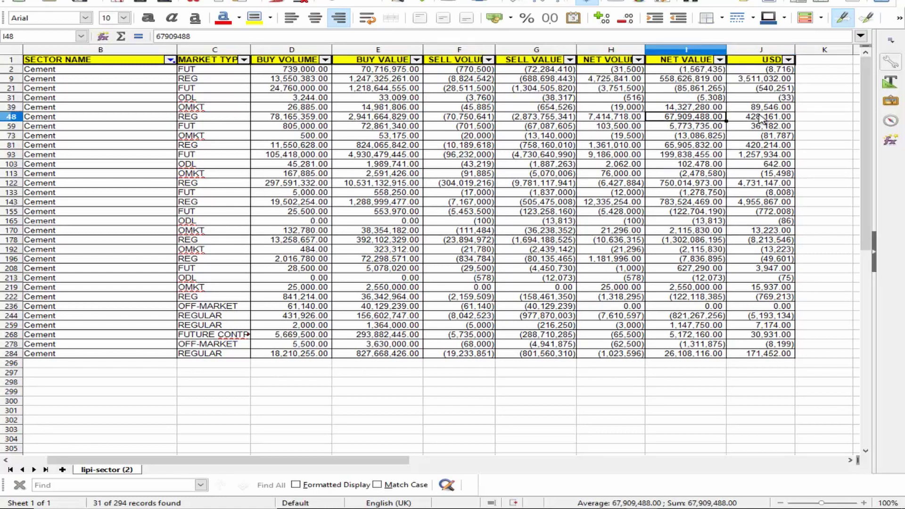
{"action": "key", "text": "Left"}
{"action": "key", "text": "Left"}
{"action": "key", "text": "Left"}
{"action": "key", "text": "Left"}
{"action": "key", "text": "Left"}
{"action": "key", "text": "Left"}
{"action": "key", "text": "Left"}
{"action": "key", "text": "Left"}
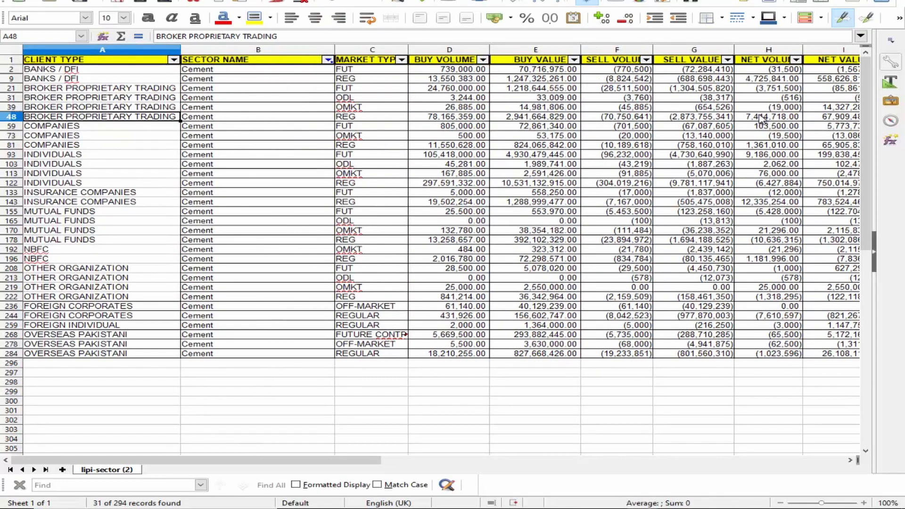
{"action": "key", "text": "Up"}
{"action": "key", "text": "Up"}
{"action": "key", "text": "Up"}
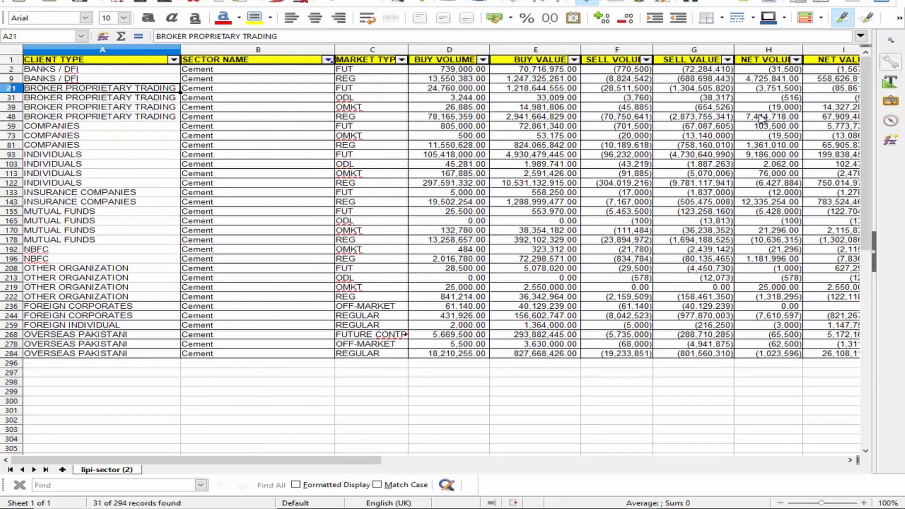
- Recheck the broker proprietary futures row from buy volume to USD, and compare it with the REG row's USD amount
{"action": "key", "text": "Right"}
{"action": "key", "text": "Right"}
{"action": "key", "text": "Right"}
{"action": "key", "text": "Right"}
{"action": "key", "text": "Right"}
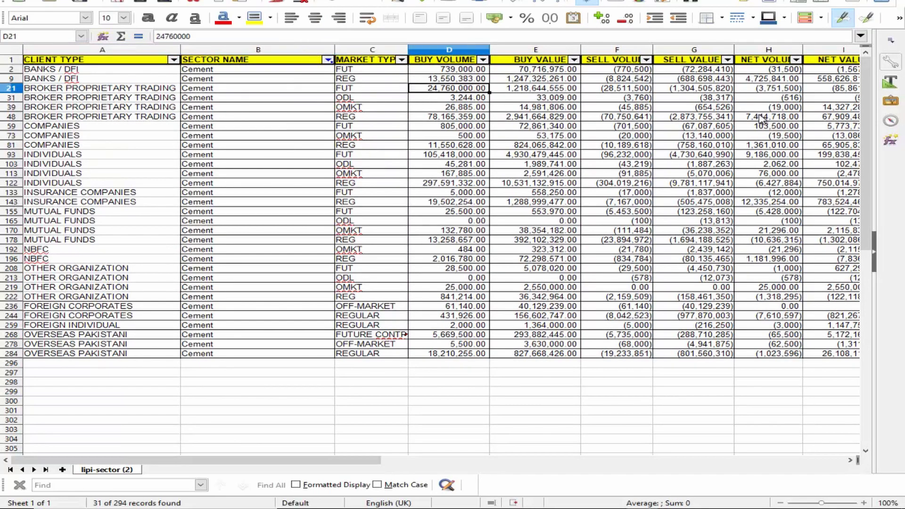
{"action": "key", "text": "Right"}
{"action": "key", "text": "Right"}
{"action": "key", "text": "Right"}
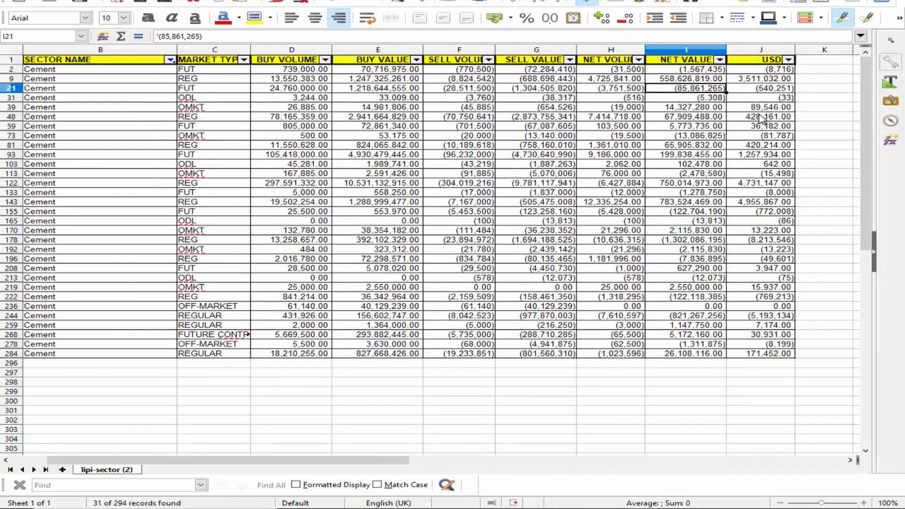
{"action": "key", "text": "Right"}
{"action": "key", "text": "Down"}
{"action": "key", "text": "Down"}
{"action": "key", "text": "Down"}
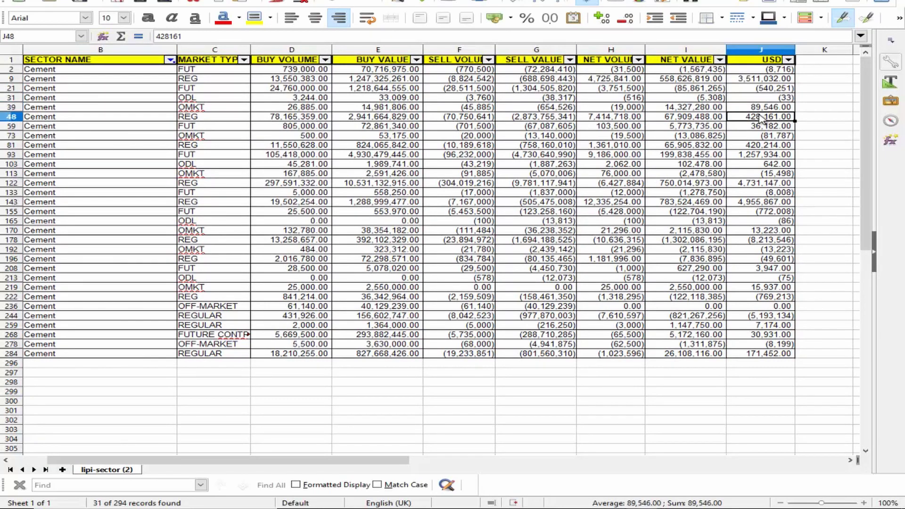
- Look down the client types from the broker proprietary trading REG row to the MUTUAL FUNDS FUT row
{"action": "key", "text": "Left"}
{"action": "key", "text": "Home"}
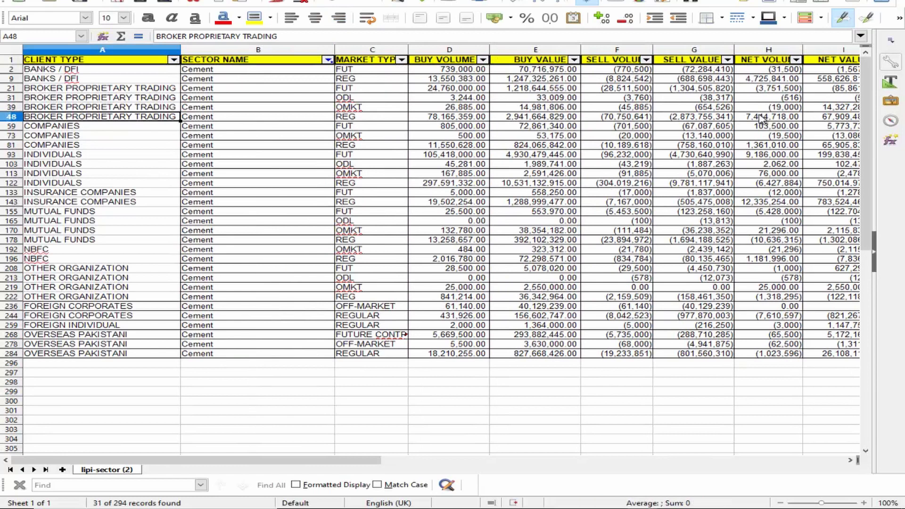
{"action": "key", "text": "Down"}
{"action": "key", "text": "Down"}
{"action": "key", "text": "Down"}
{"action": "key", "text": "Down"}
{"action": "key", "text": "Down"}
{"action": "key", "text": "Down"}
{"action": "key", "text": "Down"}
{"action": "key", "text": "Down"}
{"action": "key", "text": "Down"}
{"action": "key", "text": "Down"}
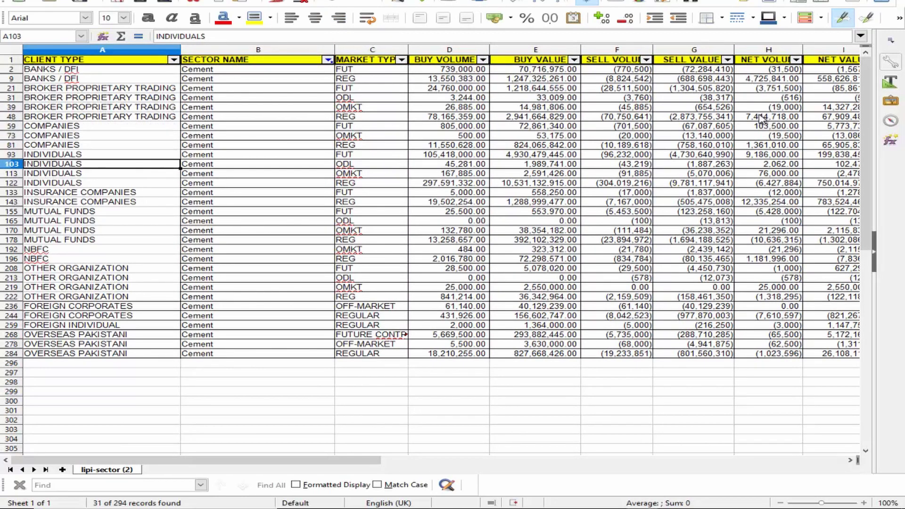
- Read the MUTUAL FUNDS FUT row across to its USD amount, and compare it with the ODL and OMKT amounts
{"action": "key", "text": "Right"}
{"action": "key", "text": "Right"}
{"action": "key", "text": "Right"}
{"action": "key", "text": "Right"}
{"action": "key", "text": "Right"}
{"action": "key", "text": "Right"}
{"action": "key", "text": "Right"}
{"action": "key", "text": "Right"}
{"action": "key", "text": "Right"}
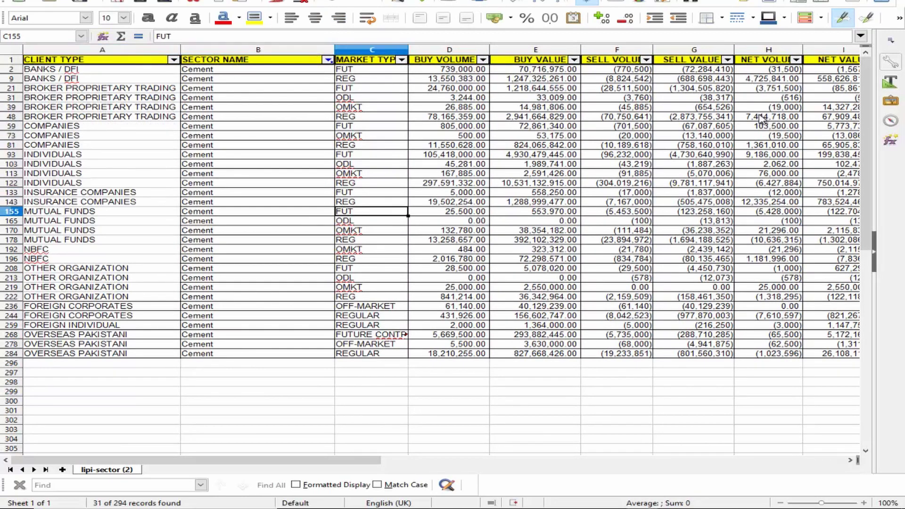
{"action": "key", "text": "ctrl+r"}
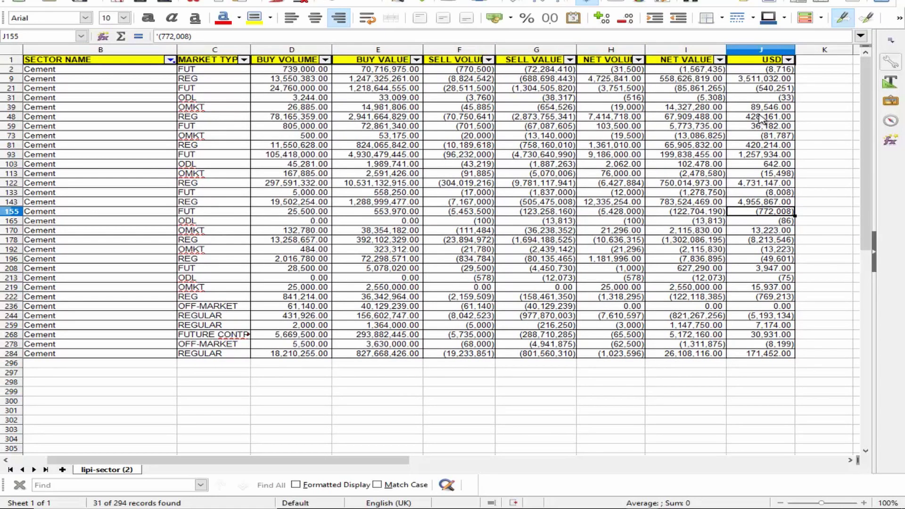
{"action": "key", "text": "Down"}
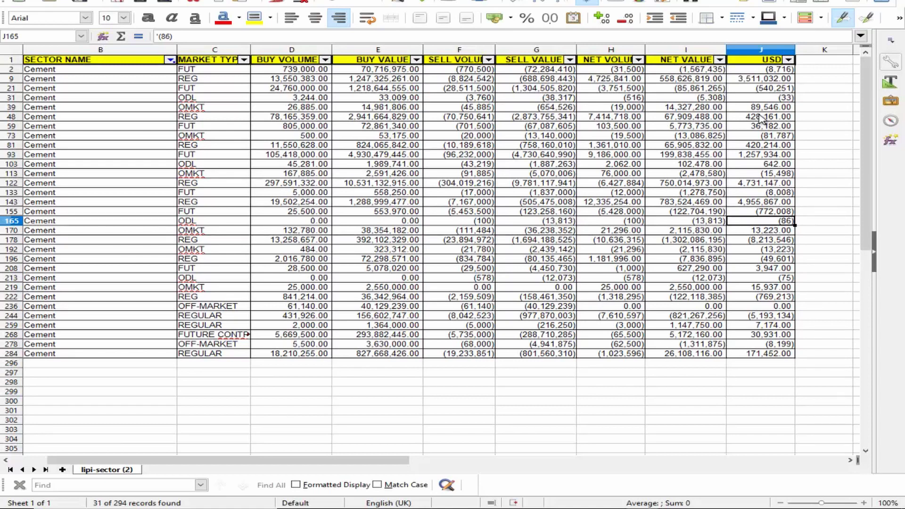
{"action": "key", "text": "Down"}
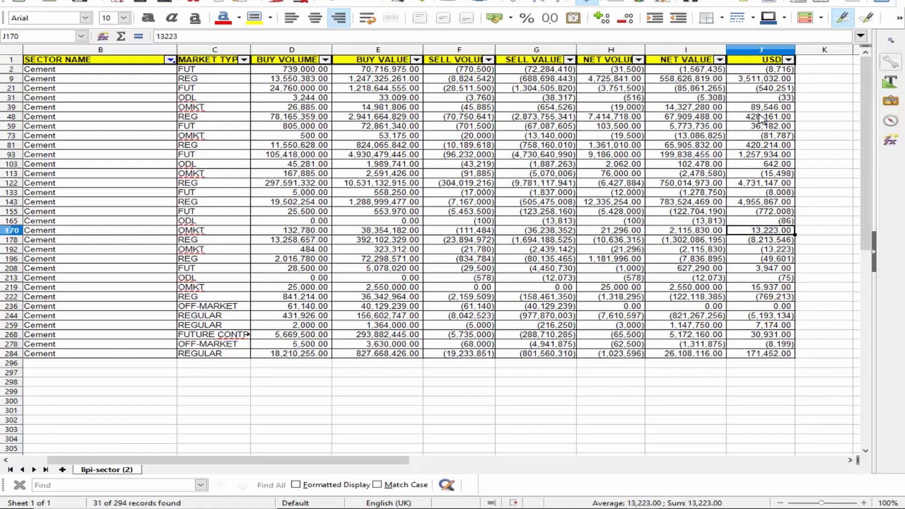
- Trace the mutual funds OMKT row back to its client type, and go to the MUTUAL FUNDS REG row
{"action": "key", "text": "Left"}
{"action": "key", "text": "Left"}
{"action": "key", "text": "Left"}
{"action": "key", "text": "Left"}
{"action": "key", "text": "Left"}
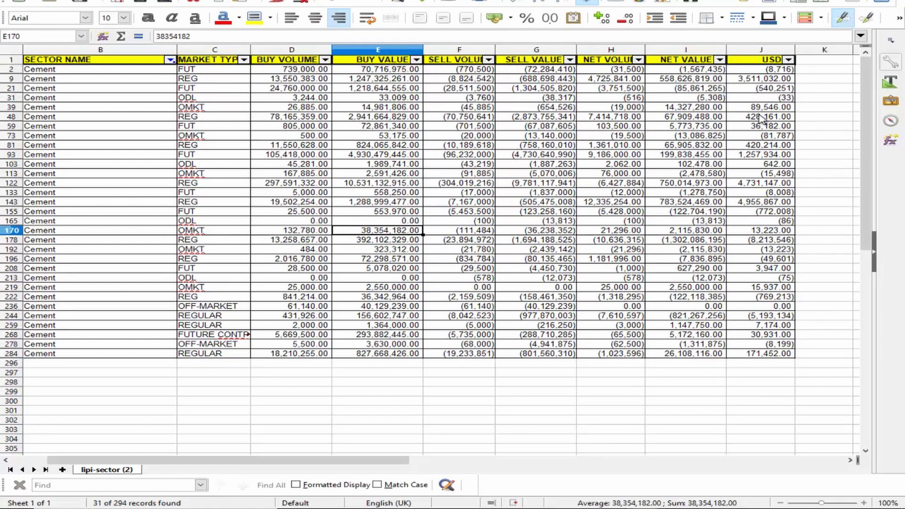
{"action": "key", "text": "Left"}
{"action": "key", "text": "Left"}
{"action": "key", "text": "Left"}
{"action": "key", "text": "Left"}
{"action": "key", "text": "Down"}
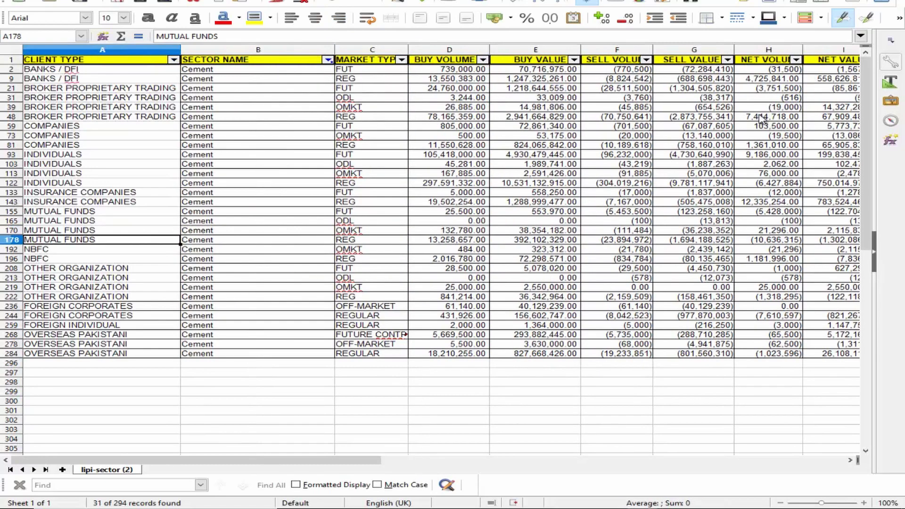
- Read the MUTUAL FUNDS REG row for Cement across its buy, sell and net figures to the USD amount
{"action": "key", "text": "Right"}
{"action": "key", "text": "Right"}
{"action": "key", "text": "Right"}
{"action": "key", "text": "Right"}
{"action": "key", "text": "Right"}
{"action": "key", "text": "Right"}
{"action": "key", "text": "Right"}
{"action": "key", "text": "Right"}
{"action": "key", "text": "Right"}
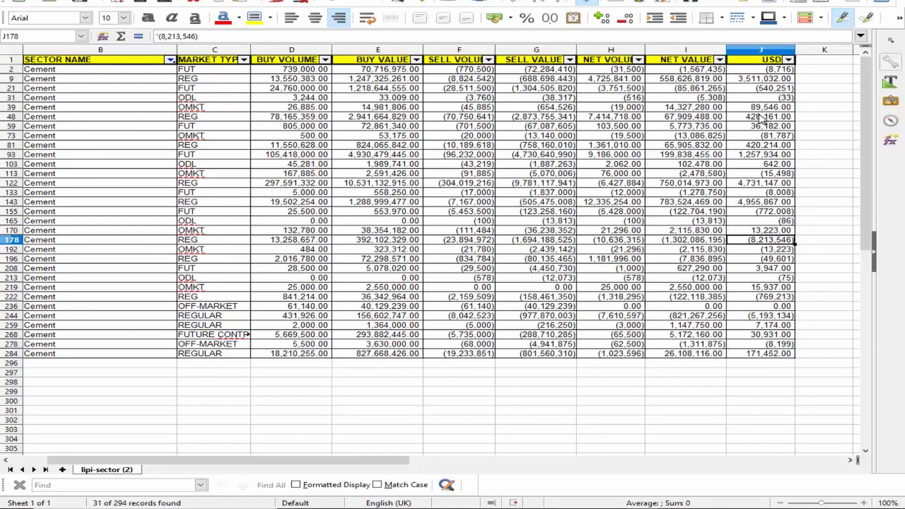
- Compare the USD amounts of the mutual funds FUT, ODL, OMKT and REG rows
{"action": "key", "text": "Up"}
{"action": "key", "text": "Up"}
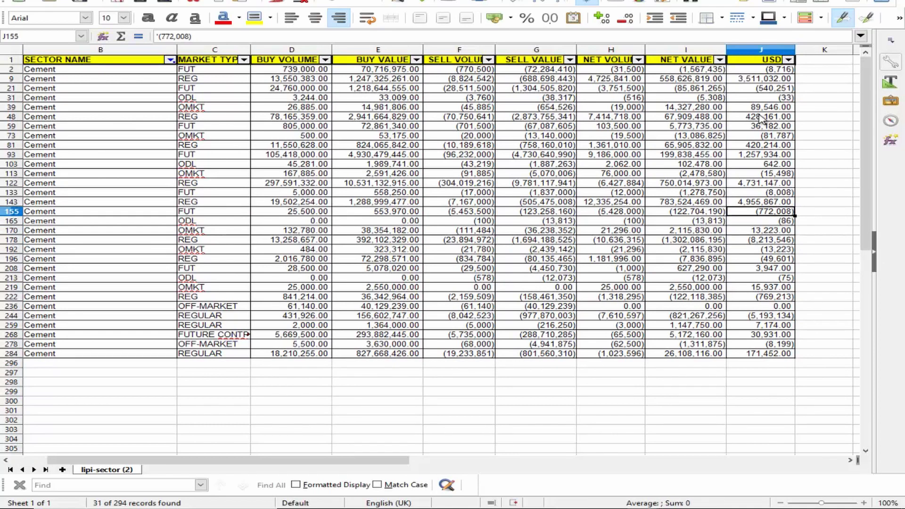
{"action": "key", "text": "Down"}
{"action": "key", "text": "Down"}
{"action": "key", "text": "Up"}
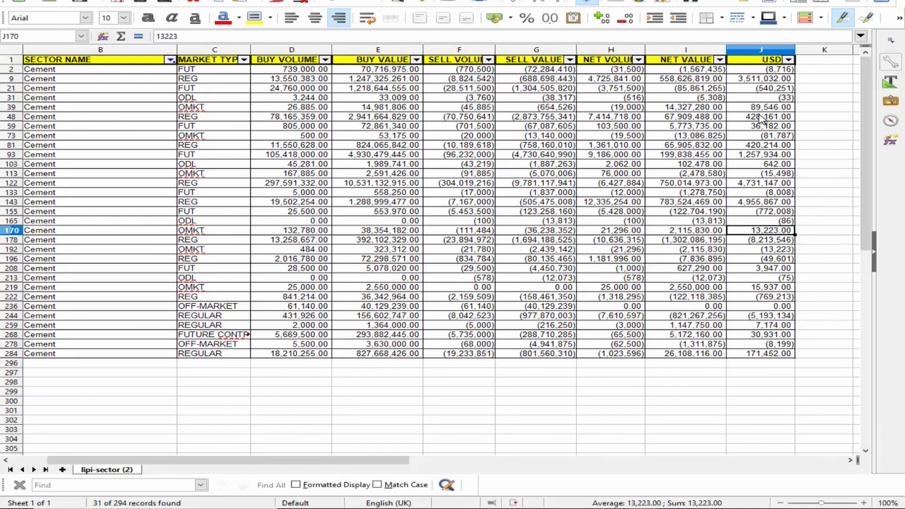
- Trace the mutual funds OMKT row back to its sector name, and check the client types down to OTHER ORGANIZATION
{"action": "key", "text": "Left"}
{"action": "key", "text": "Left"}
{"action": "key", "text": "Left"}
{"action": "key", "text": "Left"}
{"action": "key", "text": "Left"}
{"action": "key", "text": "Left"}
{"action": "key", "text": "Left"}
{"action": "key", "text": "Left"}
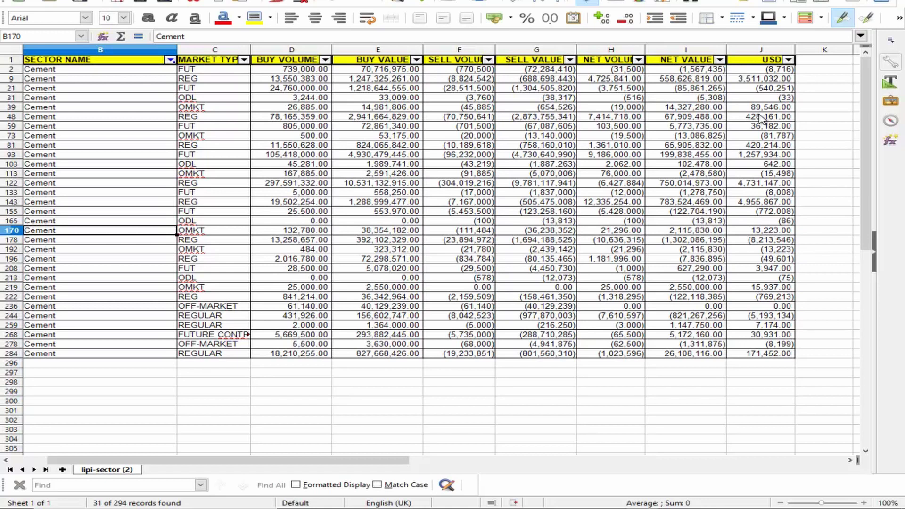
{"action": "key", "text": "Down"}
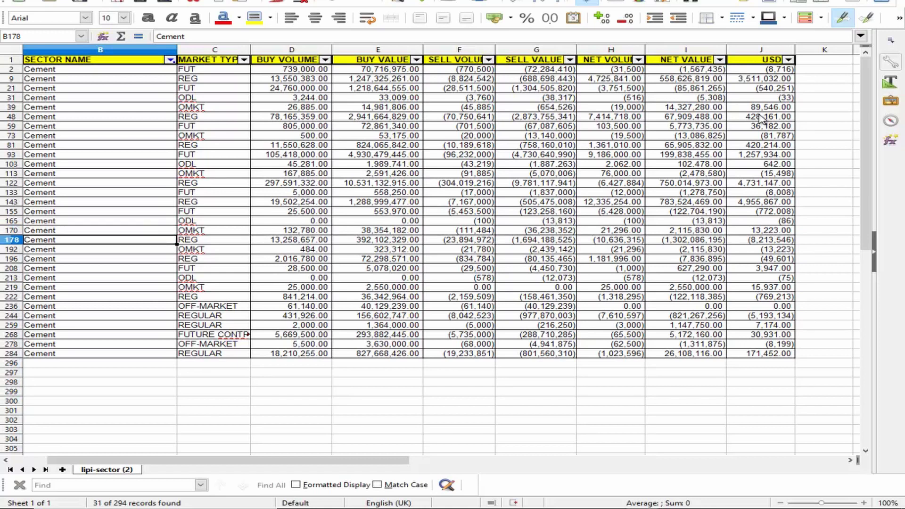
{"action": "key", "text": "Down"}
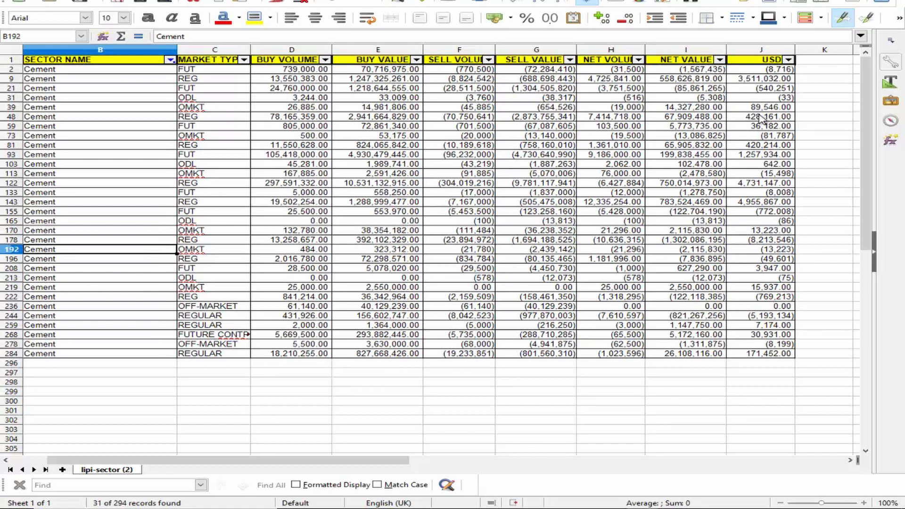
{"action": "key", "text": "Left"}
{"action": "key", "text": "Down"}
{"action": "key", "text": "Down"}
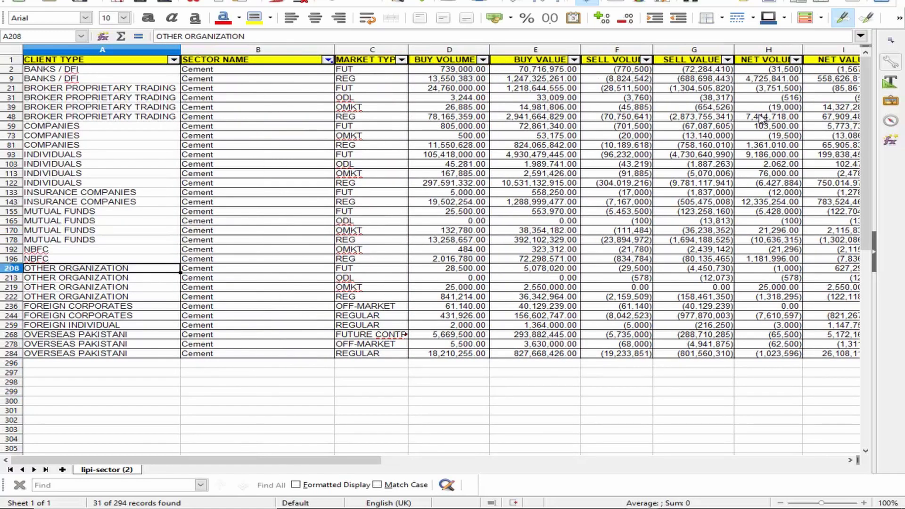
- Look back up the client types from OTHER ORGANIZATION to the INDIVIDUALS FUT row
{"action": "key", "text": "Up"}
{"action": "key", "text": "Up"}
{"action": "key", "text": "Up"}
{"action": "key", "text": "Up"}
{"action": "key", "text": "Up"}
{"action": "key", "text": "Up"}
{"action": "key", "text": "Up"}
{"action": "key", "text": "Up"}
{"action": "key", "text": "Up"}
{"action": "key", "text": "Up"}
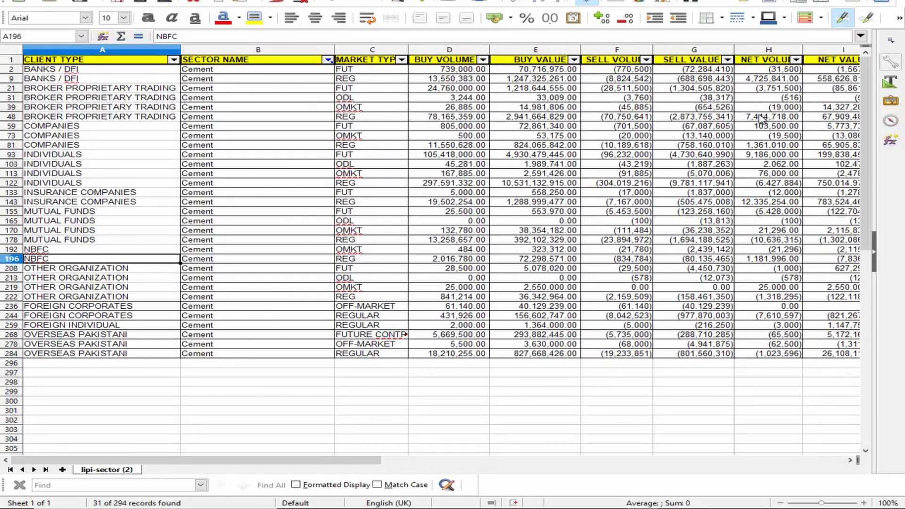
{"action": "key", "text": "Up"}
{"action": "key", "text": "Up"}
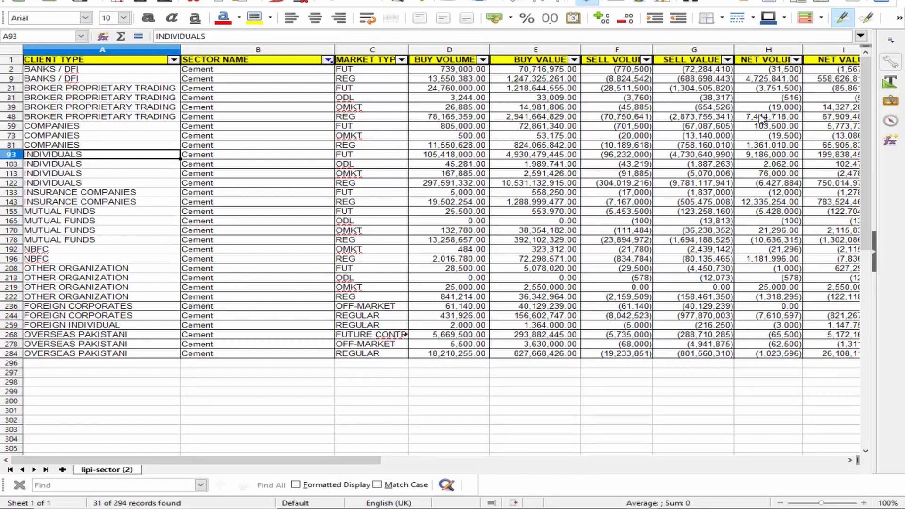
- Read the INDIVIDUALS FUT row for Cement across its buy, sell and net figures to the USD amount
{"action": "key", "text": "Right"}
{"action": "key", "text": "Right"}
{"action": "key", "text": "Right"}
{"action": "key", "text": "Right"}
{"action": "key", "text": "Right"}
{"action": "key", "text": "Right"}
{"action": "key", "text": "Right"}
{"action": "key", "text": "Right"}
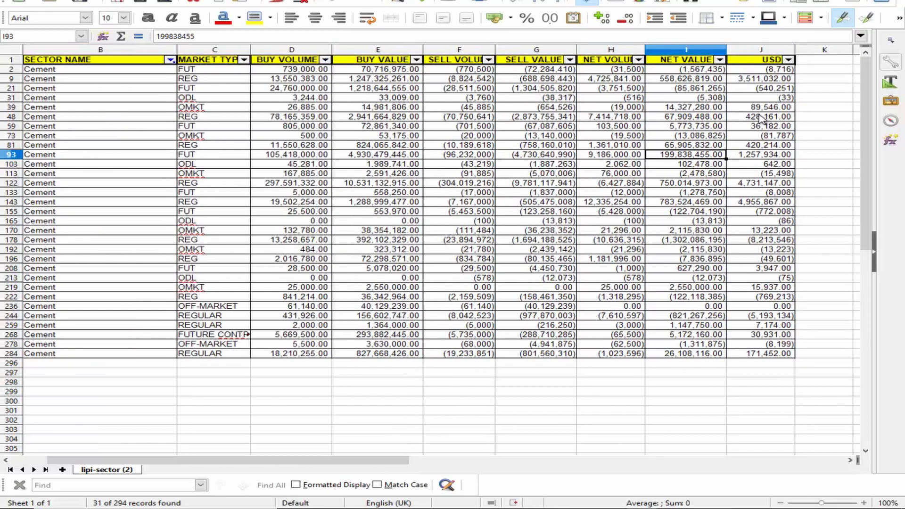
{"action": "key", "text": "Right"}
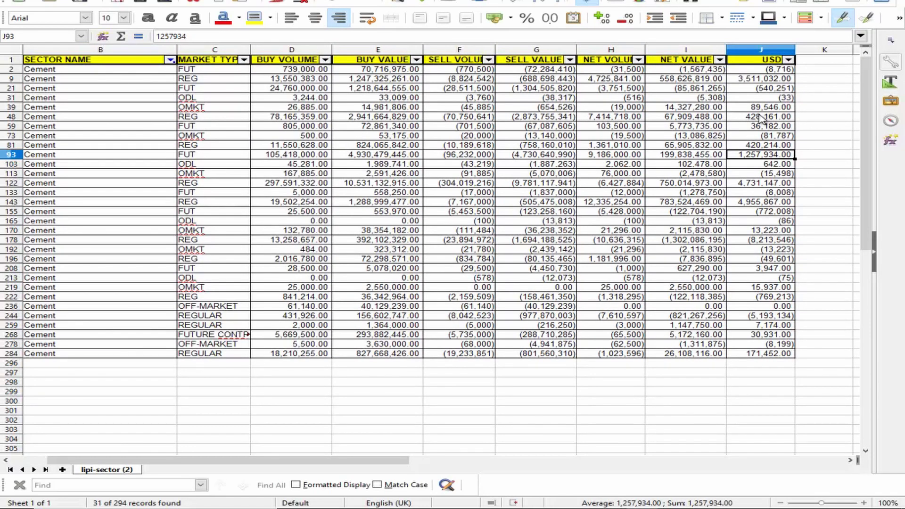
- Check the individuals' ODL, OMKT and REG USD amounts, and return to their FUT amount
{"action": "key", "text": "Down"}
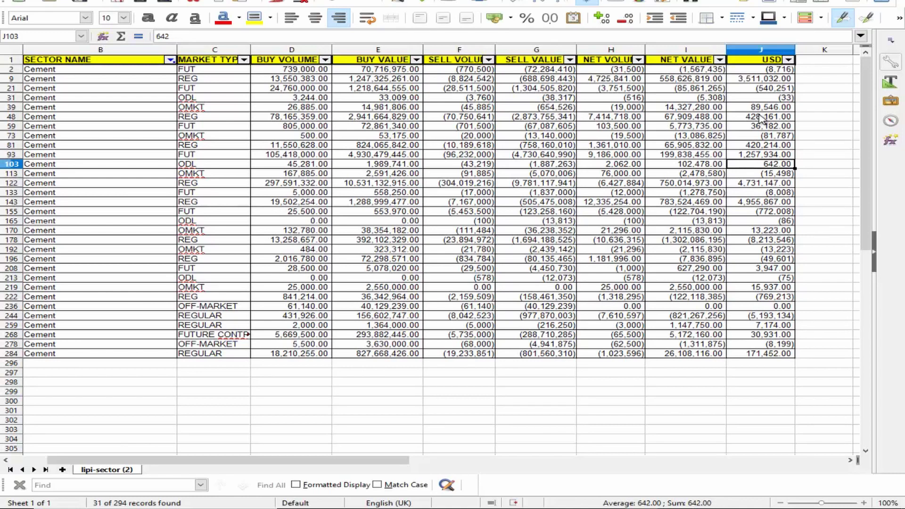
{"action": "key", "text": "Down"}
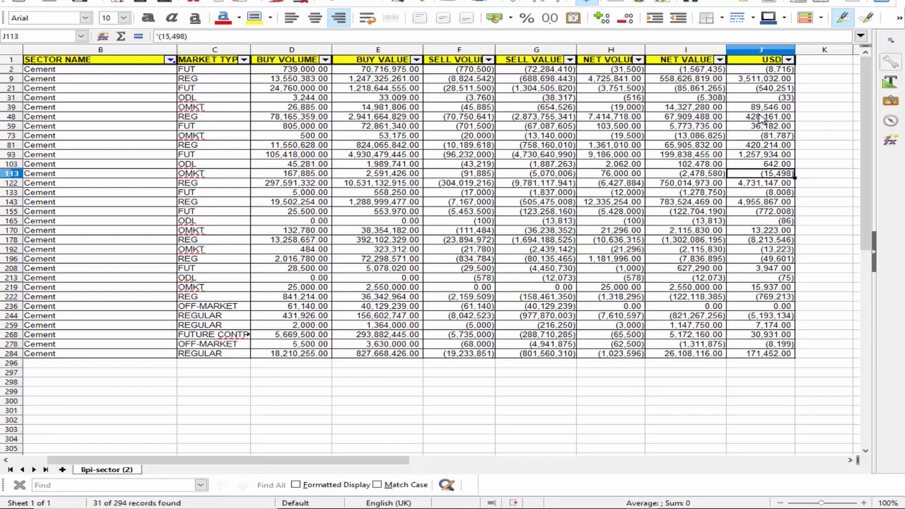
{"action": "key", "text": "Down"}
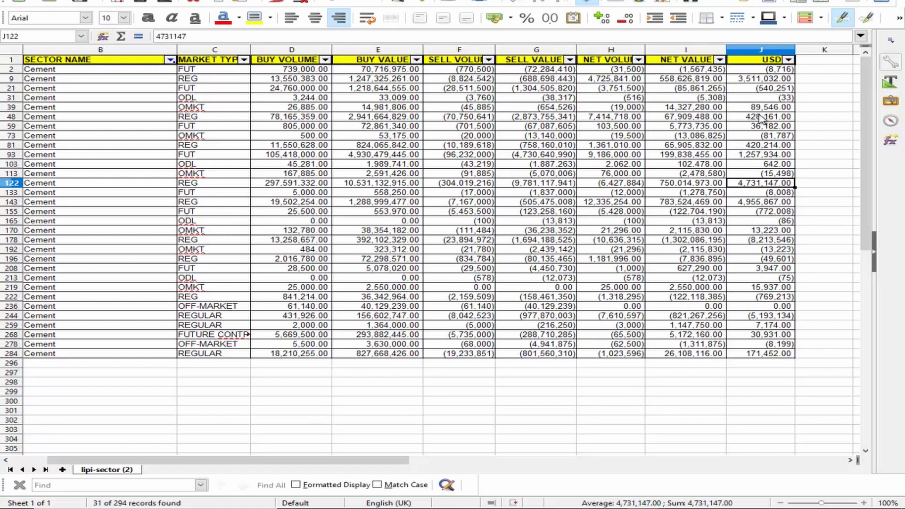
{"action": "key", "text": "Up"}
{"action": "key", "text": "Up"}
{"action": "key", "text": "Up"}
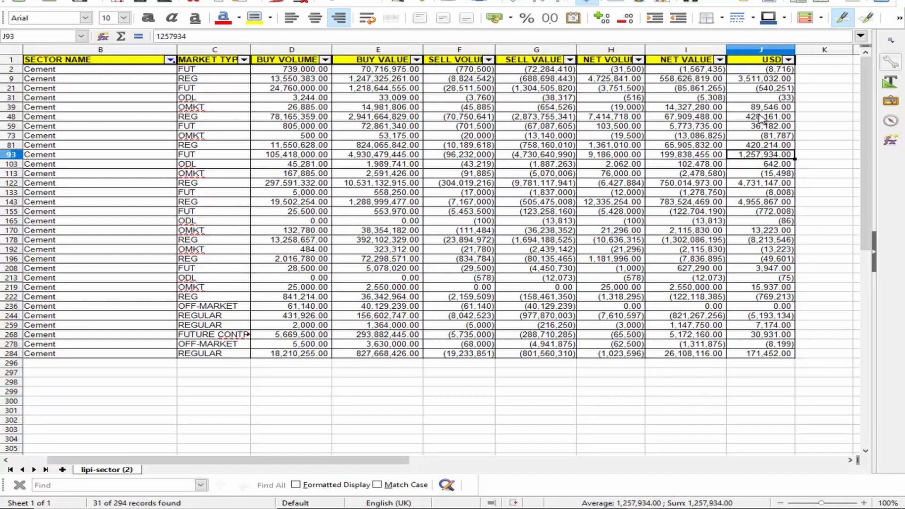
- Recheck the individuals' USD amounts across market types, comparing the FUT row with the REG row
{"action": "key", "text": "Down"}
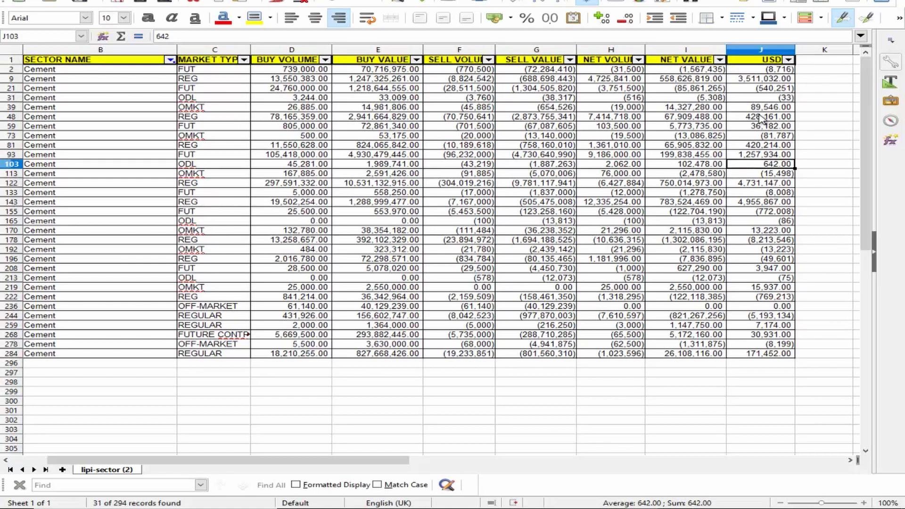
{"action": "key", "text": "Up"}
{"action": "key", "text": "Down"}
{"action": "key", "text": "Down"}
{"action": "key", "text": "Down"}
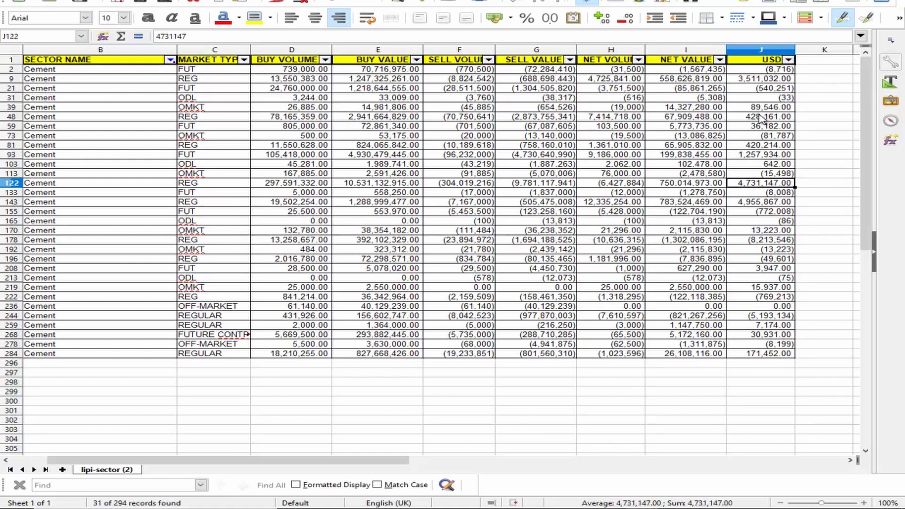
{"action": "key", "text": "Up"}
{"action": "key", "text": "Up"}
{"action": "key", "text": "Up"}
{"action": "key", "text": "Up"}
{"action": "key", "text": "Down"}
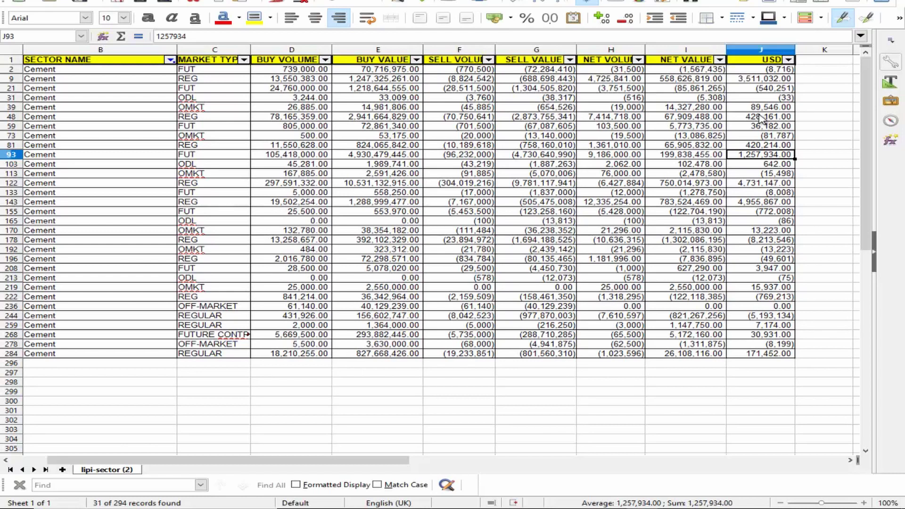
{"action": "key", "text": "Down"}
{"action": "key", "text": "Down"}
{"action": "key", "text": "Down"}
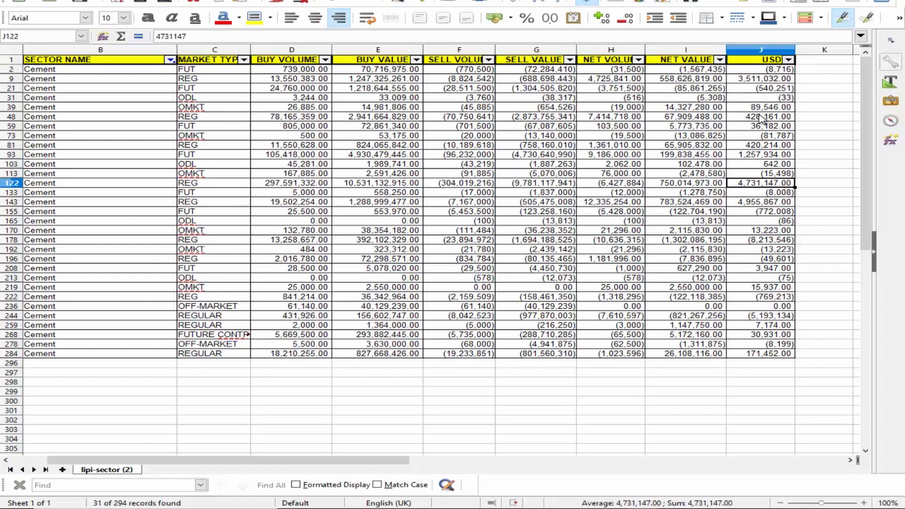
- Trace the INDIVIDUALS REG row back from net value through its sell and buy figures to the market type
{"action": "key", "text": "Left"}
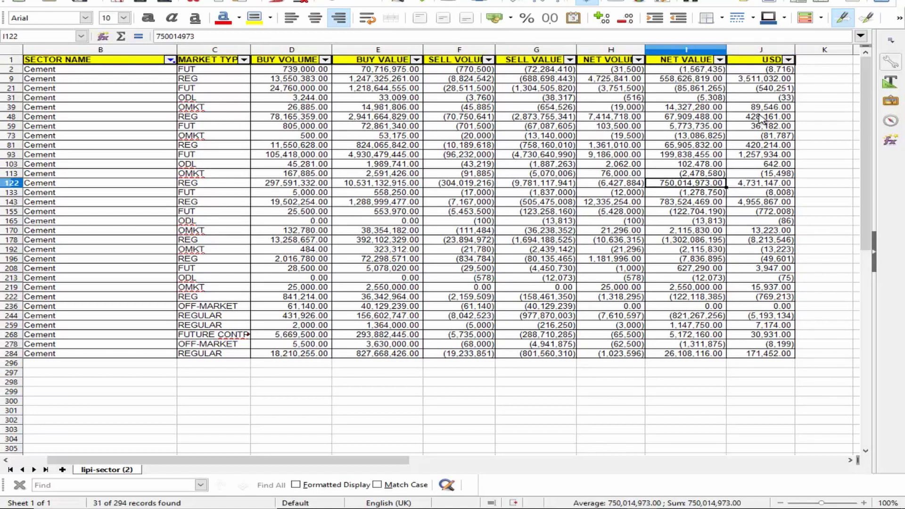
{"action": "key", "text": "Left"}
{"action": "key", "text": "Left"}
{"action": "key", "text": "Left"}
{"action": "key", "text": "Left"}
{"action": "key", "text": "Left"}
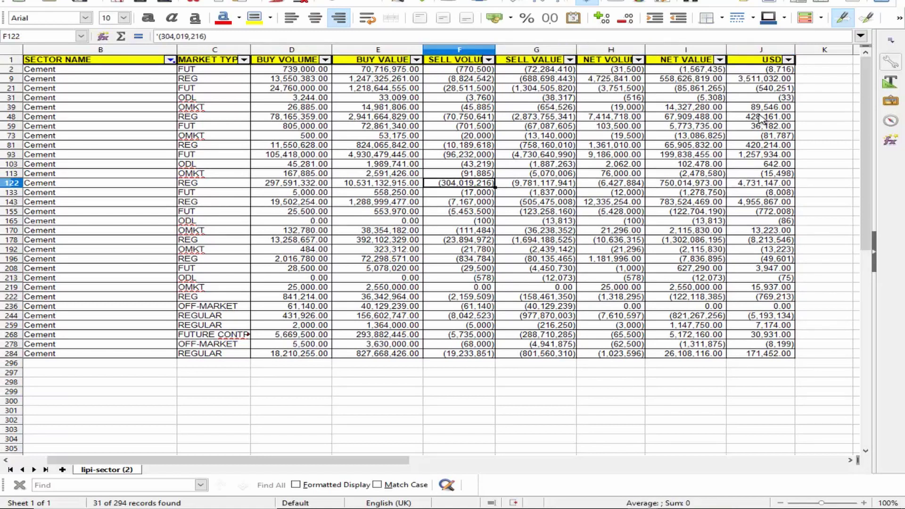
{"action": "key", "text": "Left"}
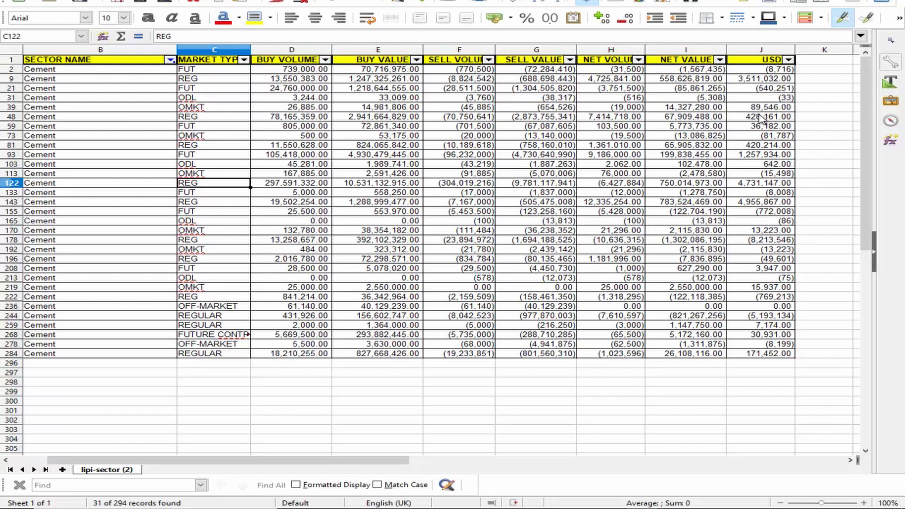
- Reread the INDIVIDUALS REG row from buy volume through net volume and net value to the USD amount
{"action": "key", "text": "Right"}
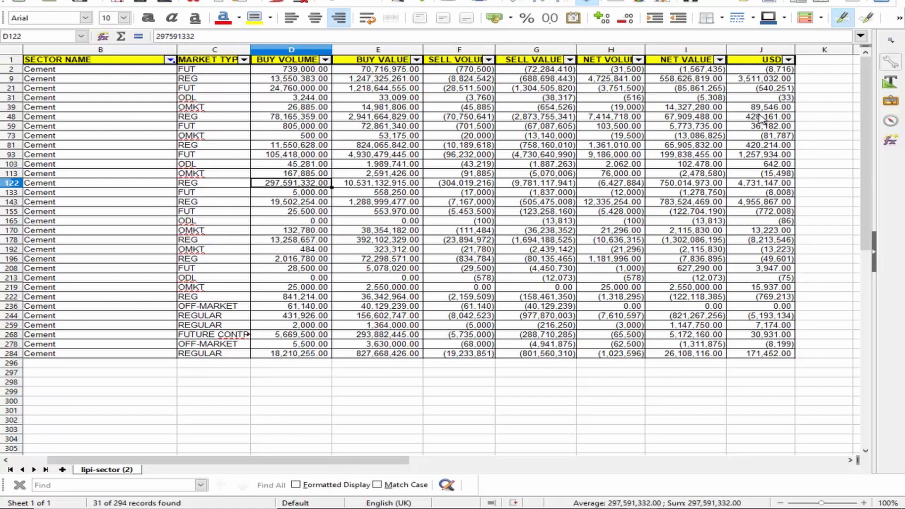
{"action": "key", "text": "Right"}
{"action": "key", "text": "Right"}
{"action": "key", "text": "Right"}
{"action": "key", "text": "Right"}
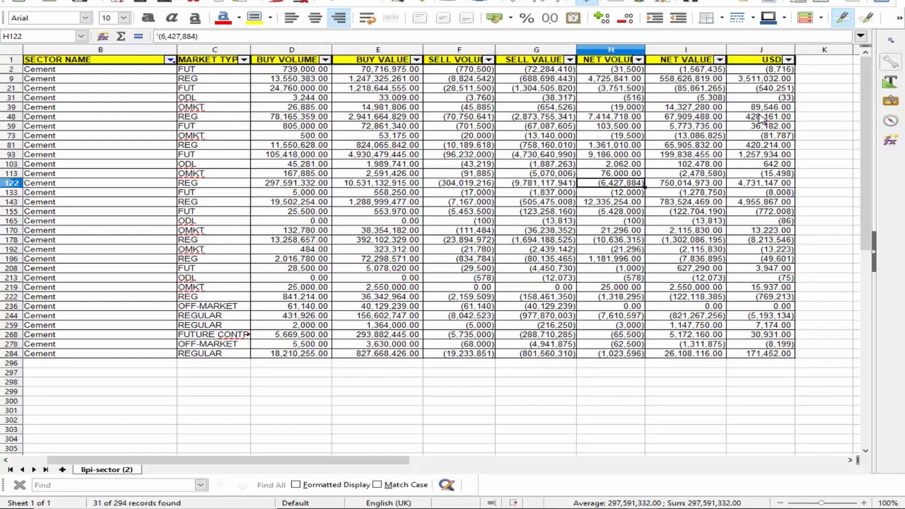
{"action": "key", "text": "Right"}
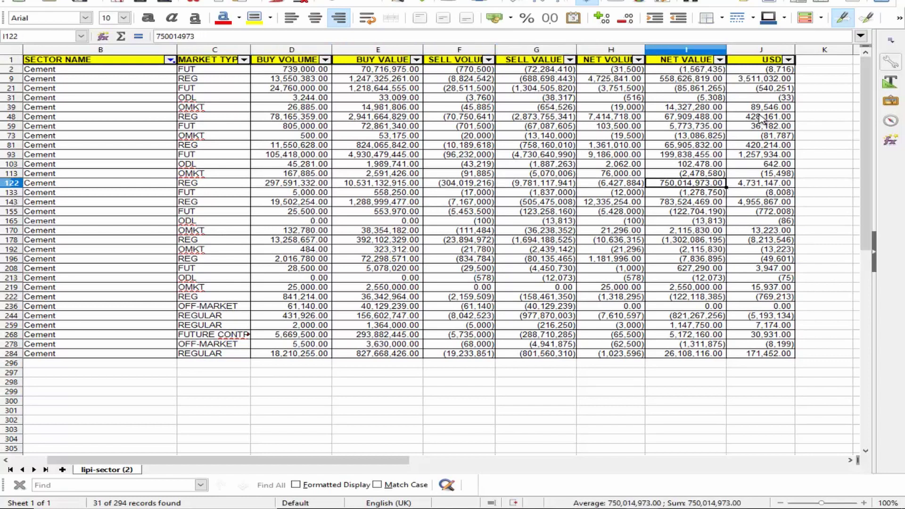
{"action": "key", "text": "Right"}
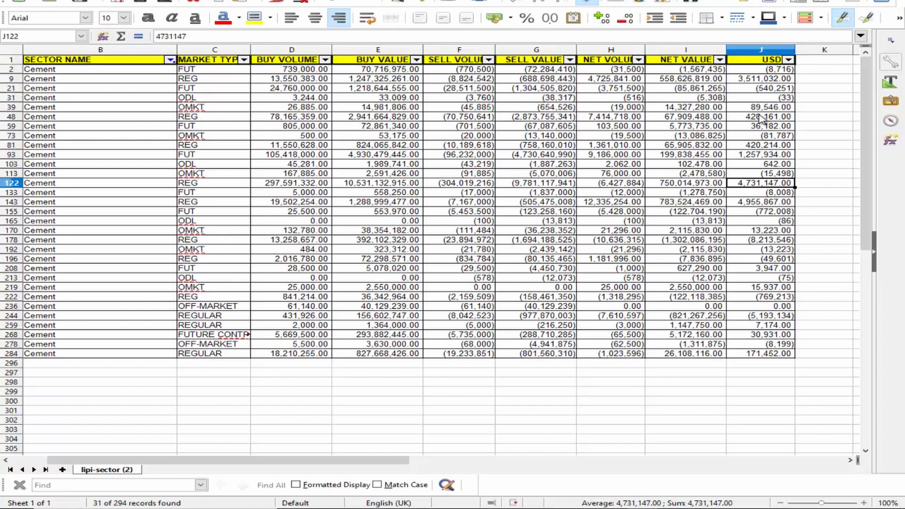
- Trace the individuals' REG row from its USD amount back to its client type
{"action": "key", "text": "Left"}
{"action": "key", "text": "Left"}
{"action": "key", "text": "Left"}
{"action": "key", "text": "Left"}
{"action": "key", "text": "Left"}
{"action": "key", "text": "Left"}
{"action": "key", "text": "Left"}
{"action": "key", "text": "Left"}
{"action": "key", "text": "Left"}
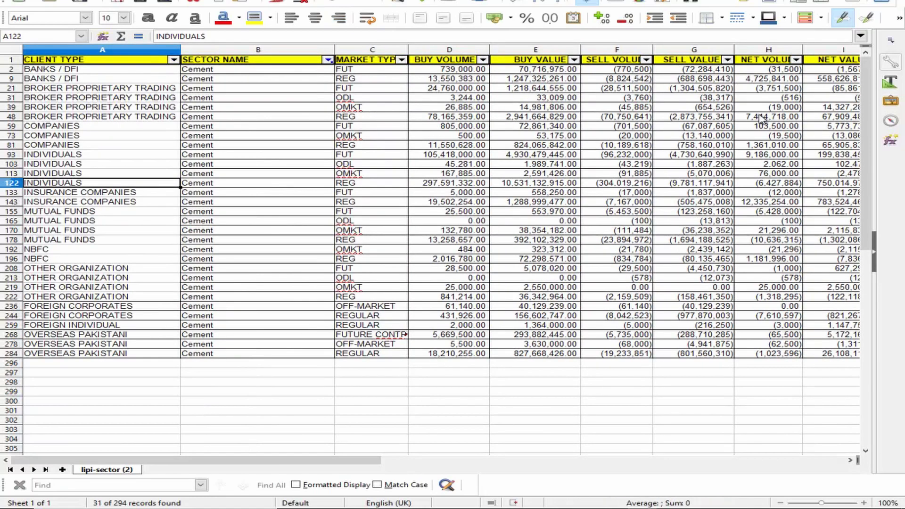
- Move down the client types from the INDIVIDUALS REG row to the MUTUAL FUNDS ODL row
{"action": "key", "text": "Down"}
{"action": "key", "text": "Down"}
{"action": "key", "text": "Down"}
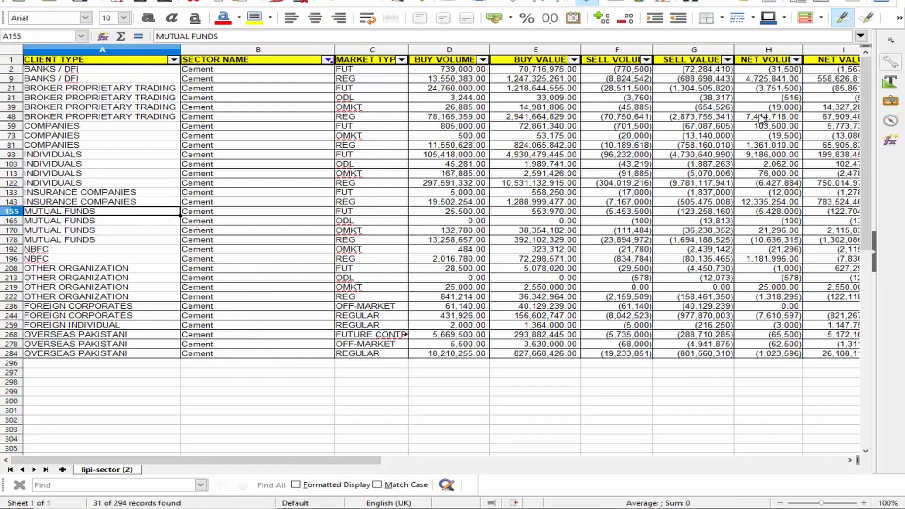
{"action": "key", "text": "Down"}
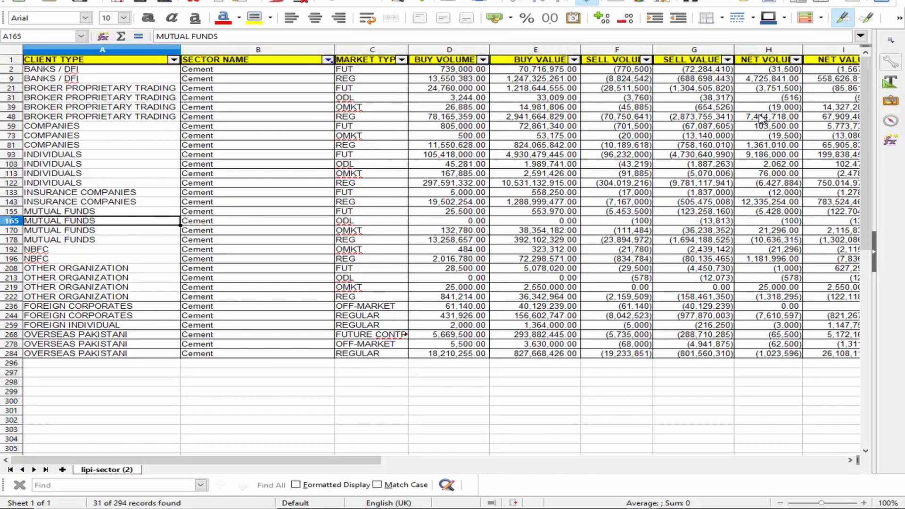
- Remove the Cement restriction from the SECTOR NAME filter so that all sectors are included
{"action": "left_click", "coordinate": [328, 59]}
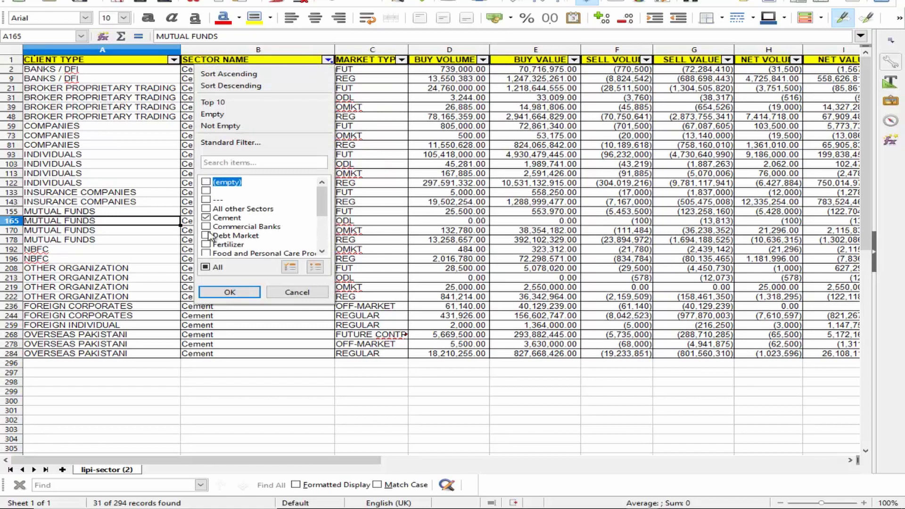
{"action": "left_click", "coordinate": [245, 293]}
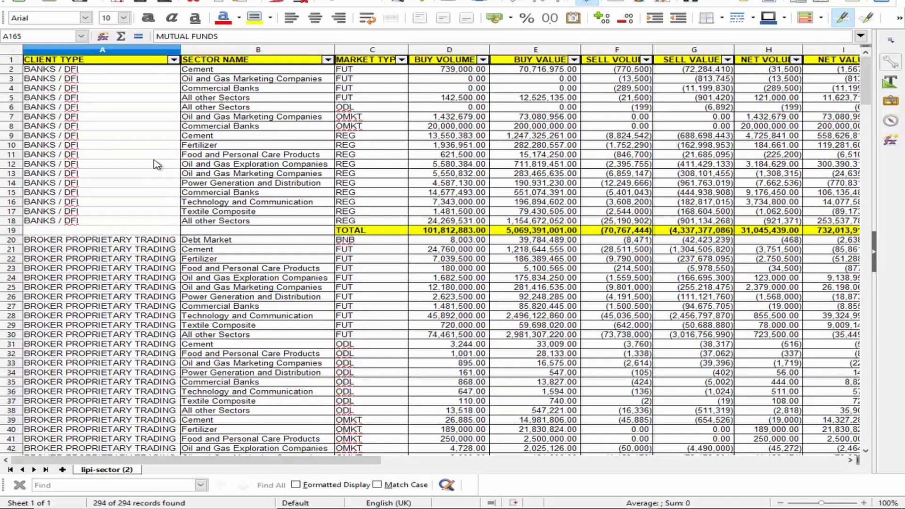
{"action": "scroll", "coordinate": [142, 168], "scroll_direction": "down", "scroll_amount": 2}
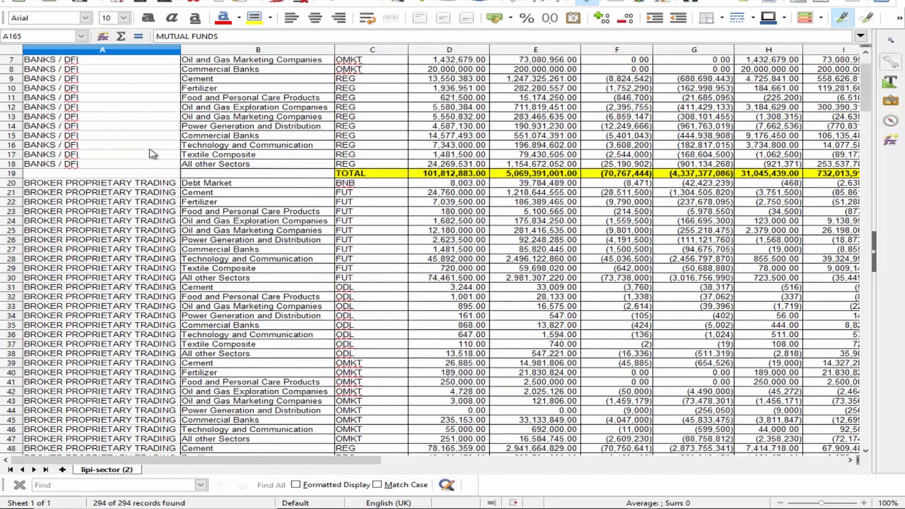
{"action": "scroll", "coordinate": [163, 121], "scroll_direction": "up", "scroll_amount": 2}
- Filter CLIENT TYPE to BROKER PROPRIETARY TRADING only
{"action": "left_click", "coordinate": [174, 59]}
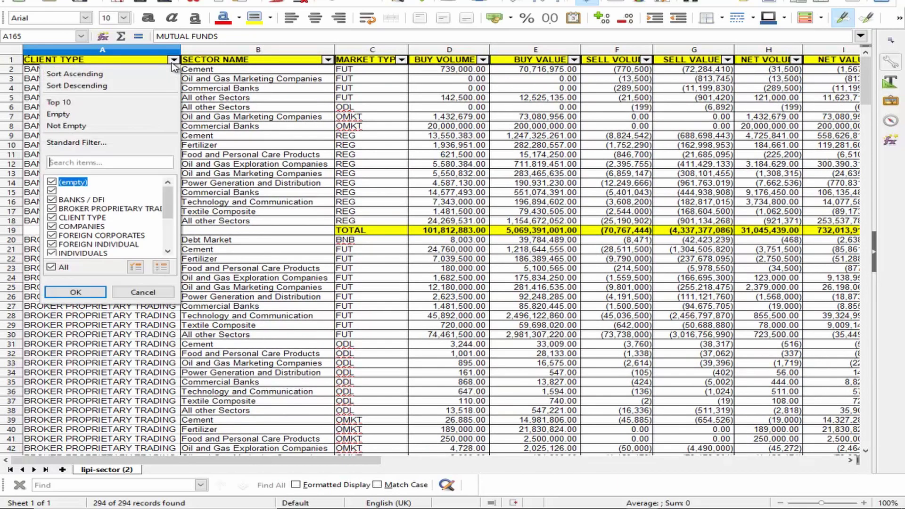
{"action": "left_click", "coordinate": [52, 267]}
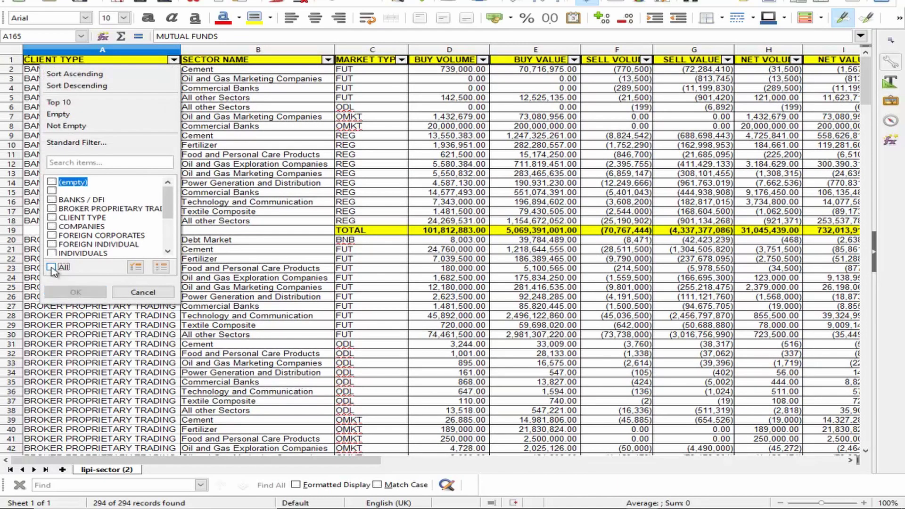
{"action": "left_click", "coordinate": [52, 209]}
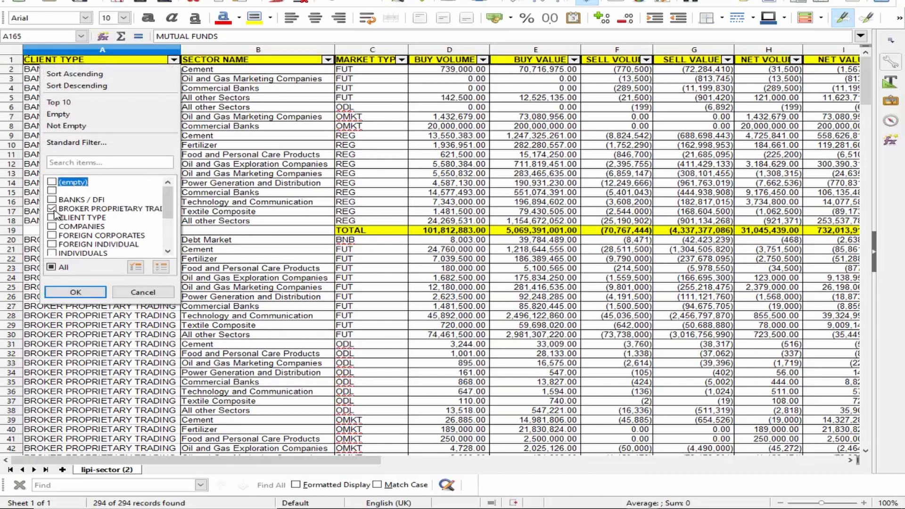
{"action": "left_click", "coordinate": [76, 293]}
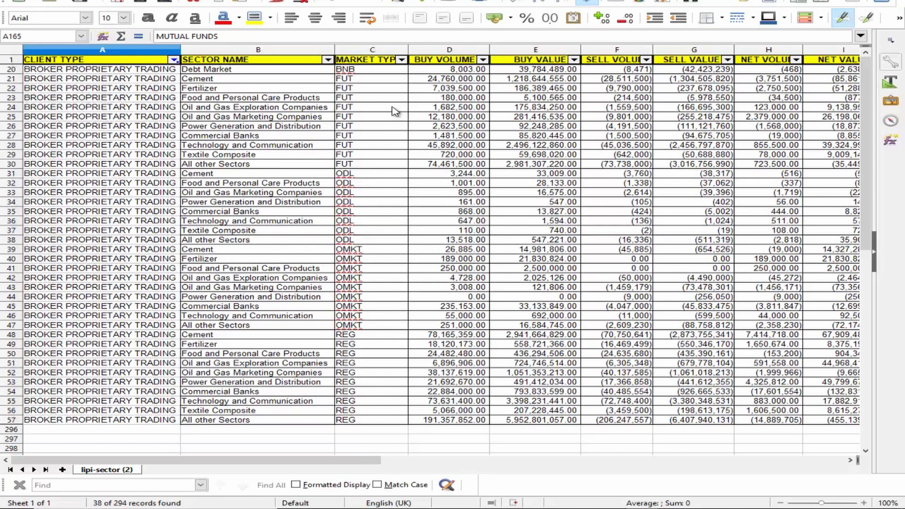
- Read the brokers' FUT row for Food and Personal Care Products from the sector name across to the USD amount
{"action": "left_click", "coordinate": [231, 99]}
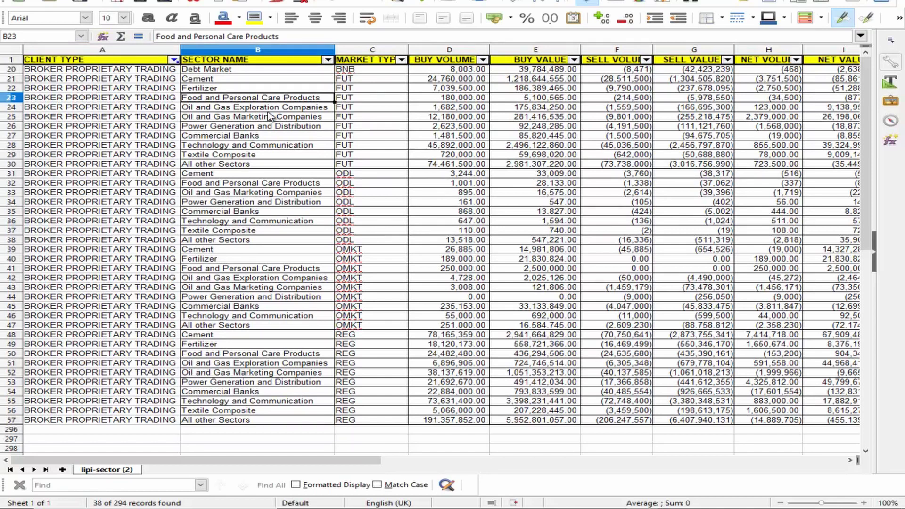
{"action": "key", "text": "Right"}
{"action": "key", "text": "Right"}
{"action": "key", "text": "Right"}
{"action": "key", "text": "Right"}
{"action": "key", "text": "Right"}
{"action": "key", "text": "Right"}
{"action": "key", "text": "Right"}
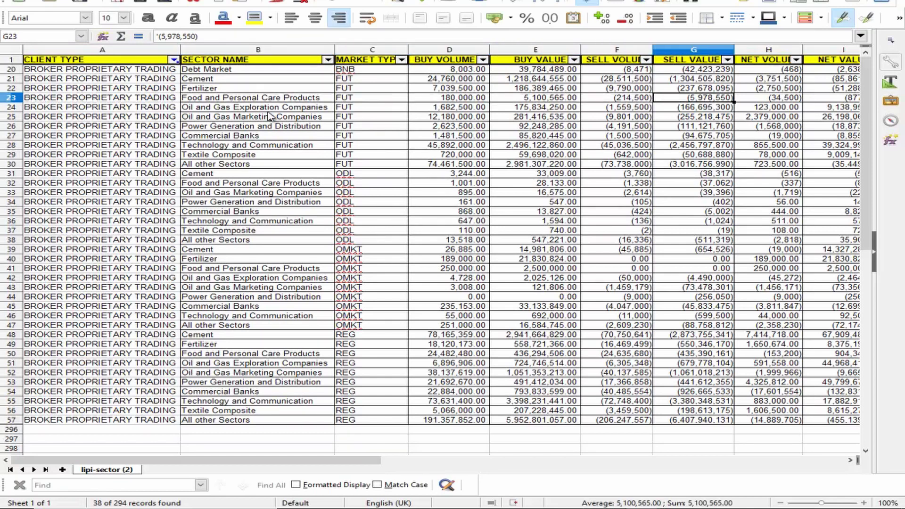
{"action": "key", "text": "Right"}
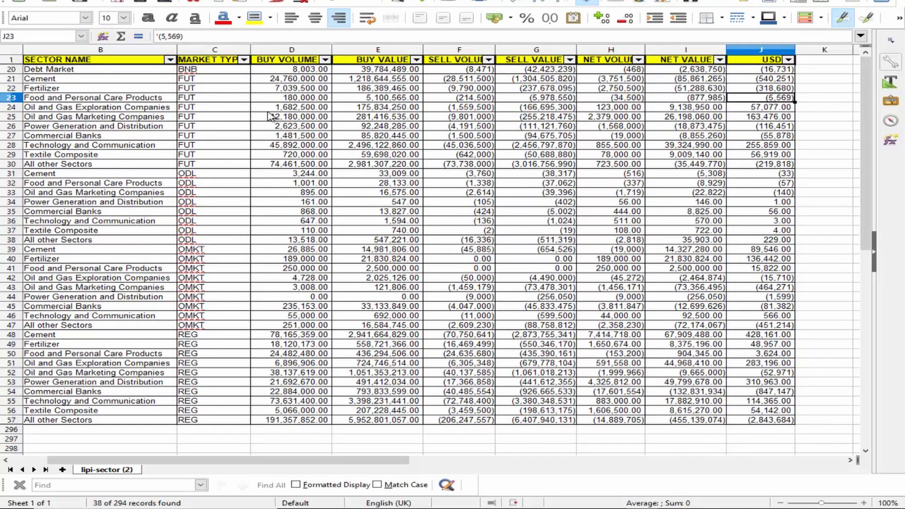
- Trace the brokers' FUT row for Oil and Gas Exploration Companies from its USD amount back to the client type
{"action": "key", "text": "Down"}
{"action": "key", "text": "Left"}
{"action": "key", "text": "Left"}
{"action": "key", "text": "Left"}
{"action": "key", "text": "Left"}
{"action": "key", "text": "Left"}
{"action": "key", "text": "Left"}
{"action": "key", "text": "Left"}
{"action": "key", "text": "Left"}
{"action": "key", "text": "Left"}
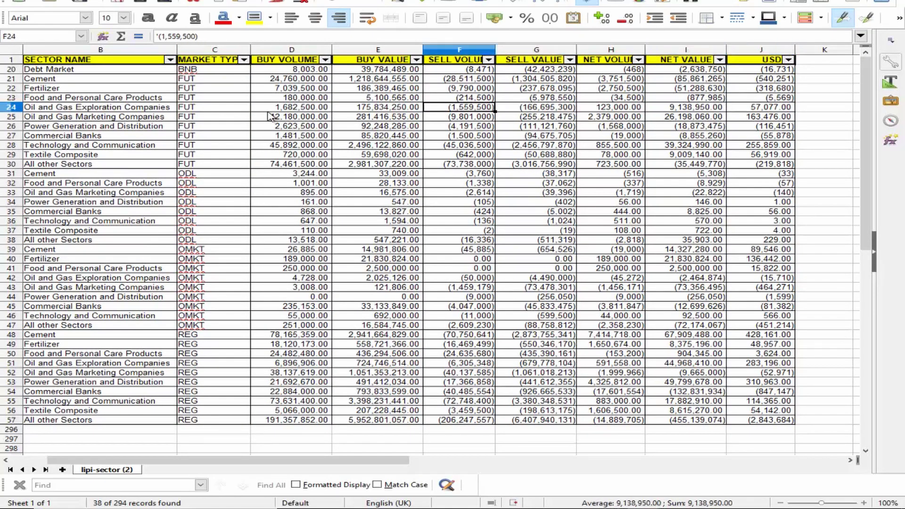
- Go down to the brokers' ODL row for Food and Personal Care Products and read it across to the USD amount
{"action": "key", "text": "Down"}
{"action": "key", "text": "Down"}
{"action": "key", "text": "Down"}
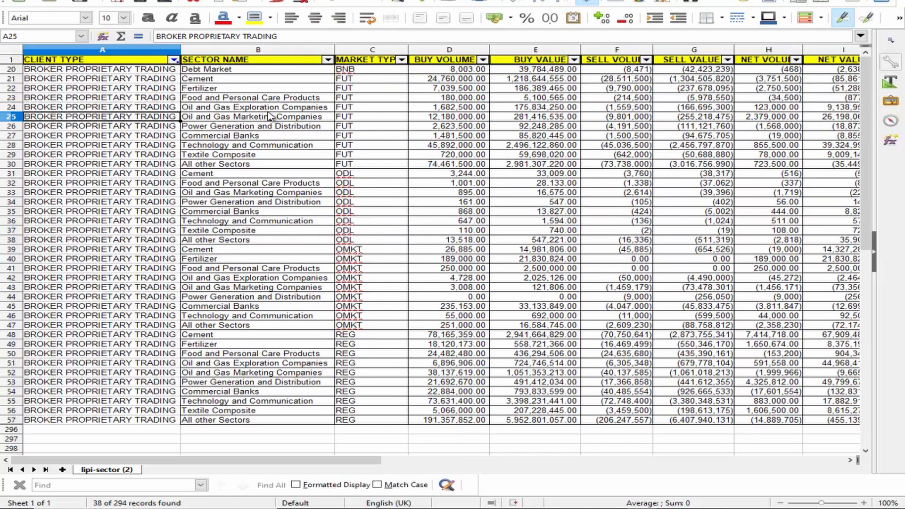
{"action": "key", "text": "Down"}
{"action": "key", "text": "Down"}
{"action": "key", "text": "Down"}
{"action": "key", "text": "Down"}
{"action": "key", "text": "Down"}
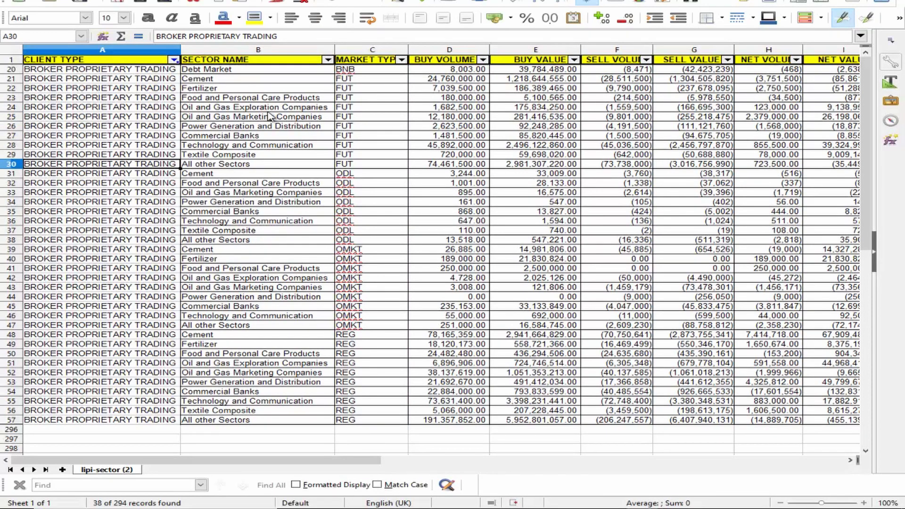
{"action": "key", "text": "Right"}
{"action": "key", "text": "Right"}
{"action": "key", "text": "Right"}
{"action": "key", "text": "Right"}
{"action": "key", "text": "Right"}
{"action": "key", "text": "Right"}
{"action": "key", "text": "Right"}
{"action": "key", "text": "Right"}
{"action": "key", "text": "Right"}
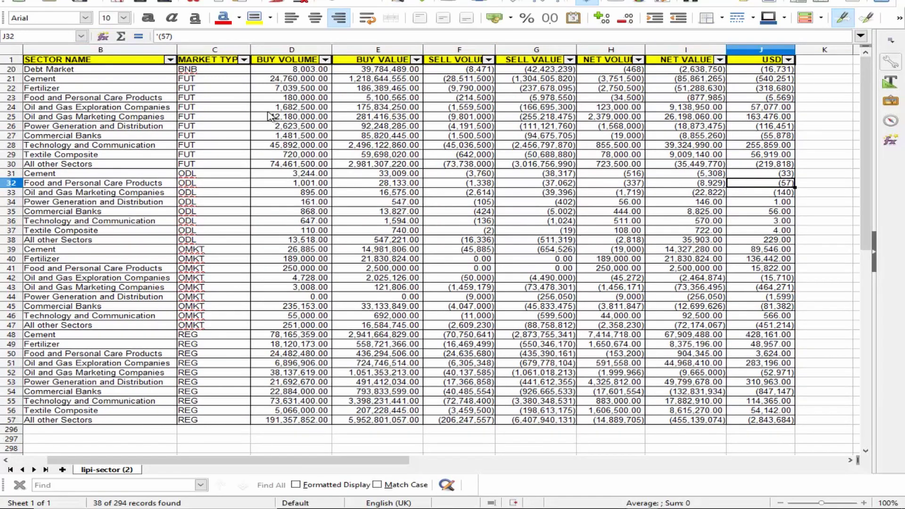
- Trace the brokers' ODL row for Food and Personal Care Products from its USD amount back to the client type
{"action": "key", "text": "Left"}
{"action": "key", "text": "Left"}
{"action": "key", "text": "Left"}
{"action": "key", "text": "Left"}
{"action": "key", "text": "Left"}
{"action": "key", "text": "Left"}
{"action": "key", "text": "Left"}
{"action": "key", "text": "Left"}
{"action": "key", "text": "Left"}
- Go down to the brokers' OMKT row for Food and Personal Care Products and read it across to the USD amount
{"action": "key", "text": "Down"}
{"action": "key", "text": "Down"}
{"action": "key", "text": "Down"}
{"action": "key", "text": "Down"}
{"action": "key", "text": "Down"}
{"action": "key", "text": "Down"}
{"action": "key", "text": "Down"}
{"action": "key", "text": "Down"}
{"action": "key", "text": "Down"}
{"action": "key", "text": "Right"}
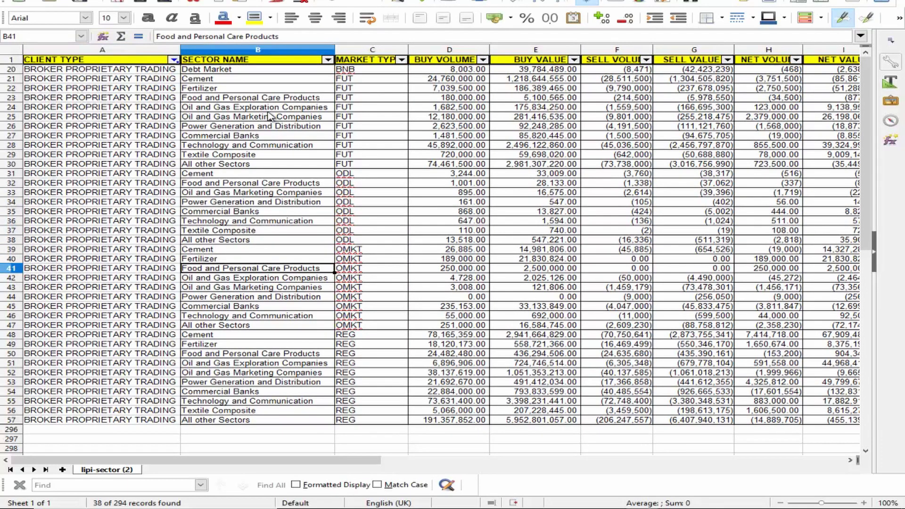
{"action": "key", "text": "Right"}
{"action": "key", "text": "Right"}
{"action": "key", "text": "Right"}
{"action": "key", "text": "Right"}
{"action": "key", "text": "Right"}
{"action": "key", "text": "Right"}
{"action": "key", "text": "Right"}
{"action": "key", "text": "Right"}
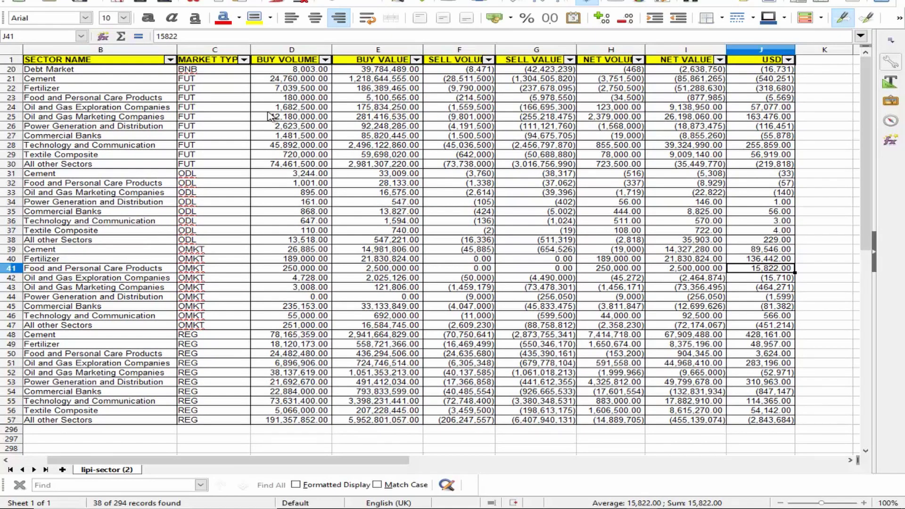
- Trace the brokers' OMKT row for Food and Personal Care Products from its USD amount back to the client type
{"action": "key", "text": "Left"}
{"action": "key", "text": "Left"}
{"action": "key", "text": "Left"}
{"action": "key", "text": "Left"}
{"action": "key", "text": "Left"}
{"action": "key", "text": "Left"}
{"action": "key", "text": "Left"}
{"action": "key", "text": "Left"}
{"action": "key", "text": "Left"}
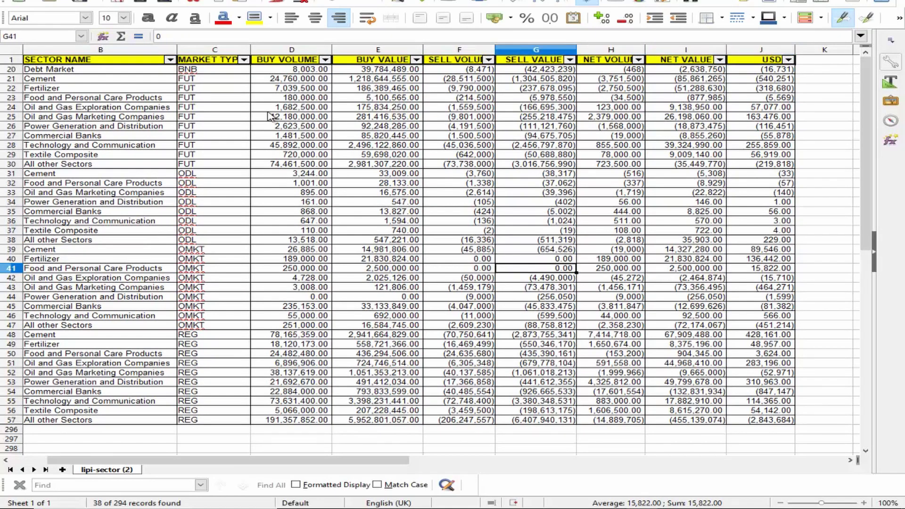
- Go down to the brokers' REG row for Food and Personal Care Products and read it across to the USD amount
{"action": "key", "text": "Down"}
{"action": "key", "text": "Down"}
{"action": "key", "text": "Down"}
{"action": "key", "text": "Down"}
{"action": "key", "text": "Down"}
{"action": "key", "text": "Down"}
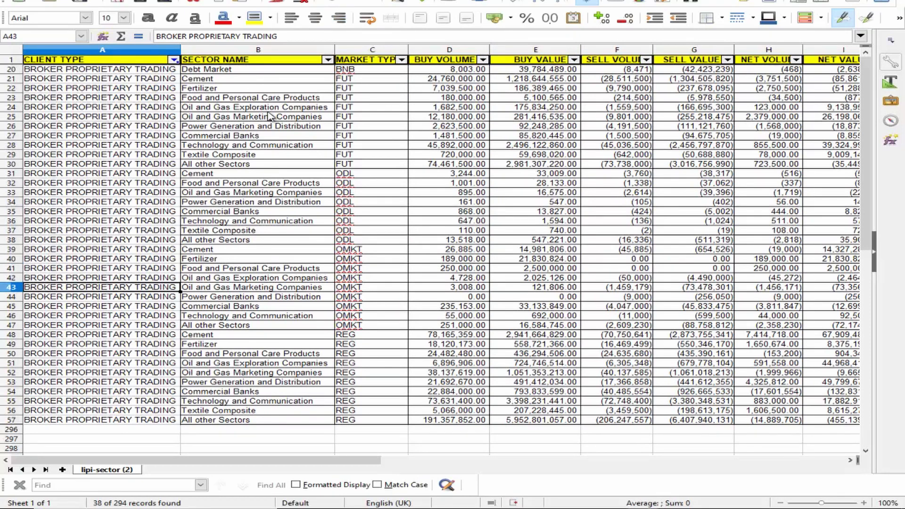
{"action": "key", "text": "Down"}
{"action": "key", "text": "Down"}
{"action": "key", "text": "Down"}
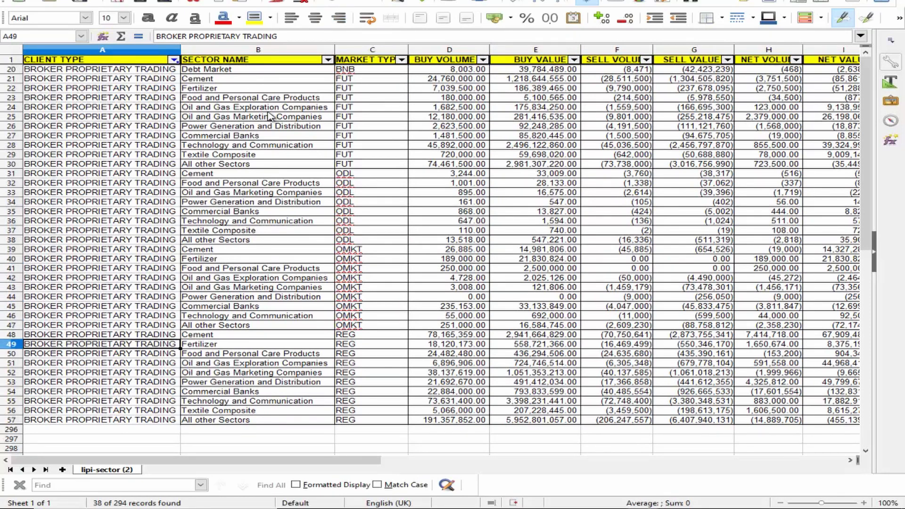
{"action": "key", "text": "Right"}
{"action": "key", "text": "Right"}
{"action": "key", "text": "Right"}
{"action": "key", "text": "Right"}
{"action": "key", "text": "Right"}
{"action": "key", "text": "Right"}
{"action": "key", "text": "Right"}
{"action": "key", "text": "Right"}
{"action": "key", "text": "Right"}
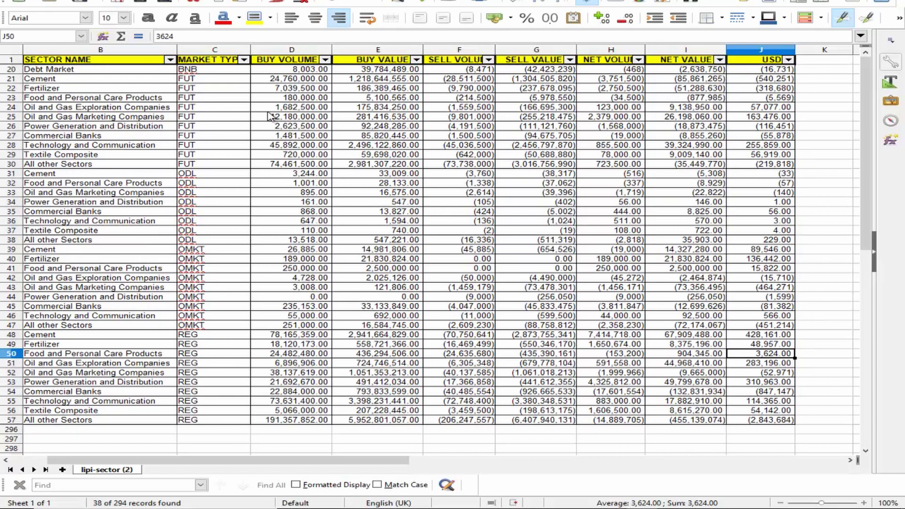
- Check the USD amount of the brokers' REG Cement row and return to its client type
{"action": "key", "text": "Up"}
{"action": "key", "text": "Up"}
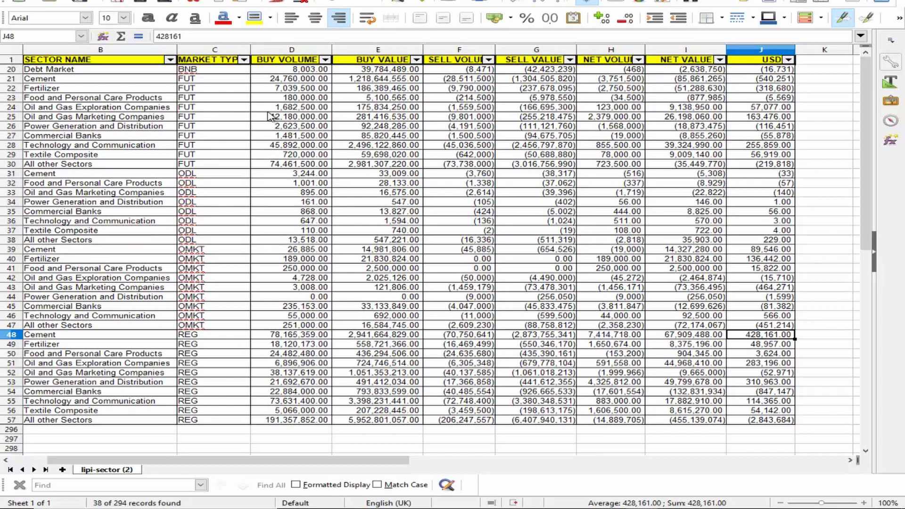
{"action": "key", "text": "Left"}
{"action": "key", "text": "Home"}
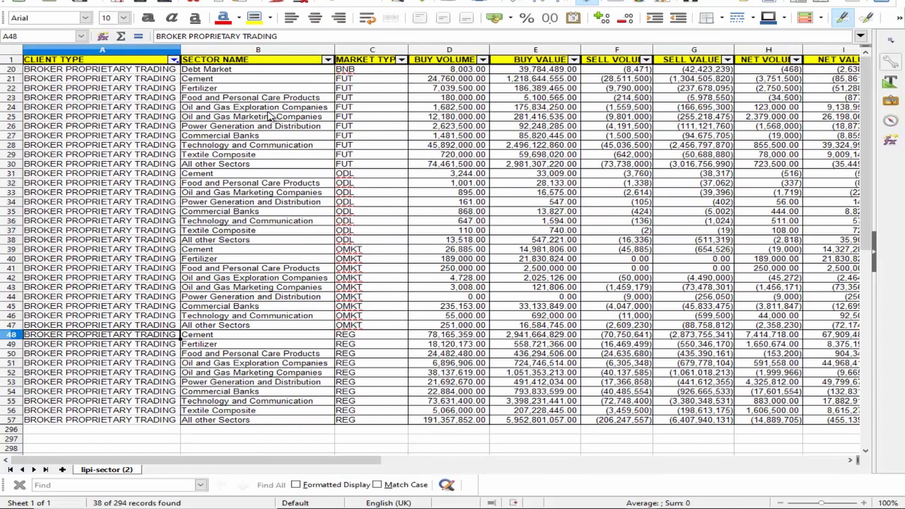
- Scan upward through the broker rows from REG Cement past the OMKT and ODL rows to the FUT rows
{"action": "key", "text": "Up"}
{"action": "key", "text": "Up"}
{"action": "key", "text": "Up"}
{"action": "key", "text": "Up"}
{"action": "key", "text": "Up"}
{"action": "key", "text": "Up"}
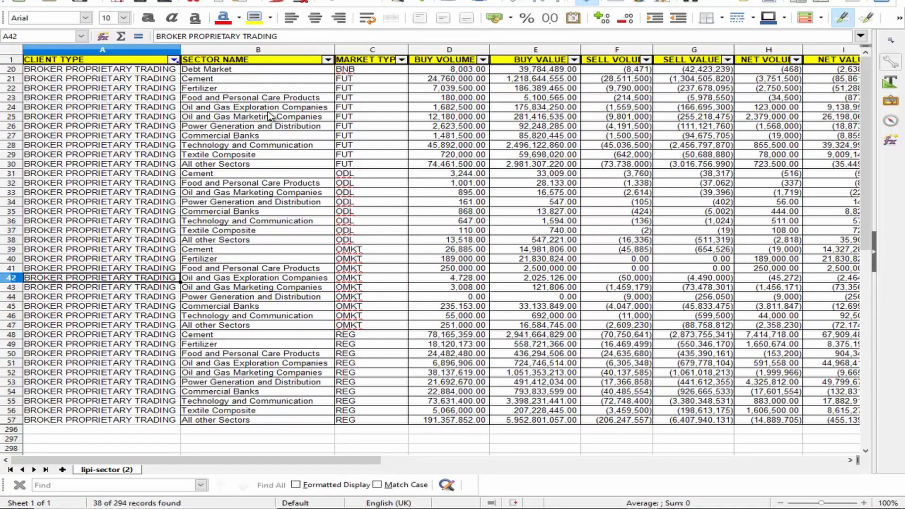
{"action": "key", "text": "Up"}
{"action": "key", "text": "Up"}
{"action": "key", "text": "Up"}
{"action": "key", "text": "Up"}
{"action": "key", "text": "Up"}
{"action": "key", "text": "Up"}
{"action": "key", "text": "Up"}
{"action": "key", "text": "Up"}
{"action": "key", "text": "Up"}
{"action": "key", "text": "Up"}
{"action": "key", "text": "Up"}
{"action": "key", "text": "Up"}
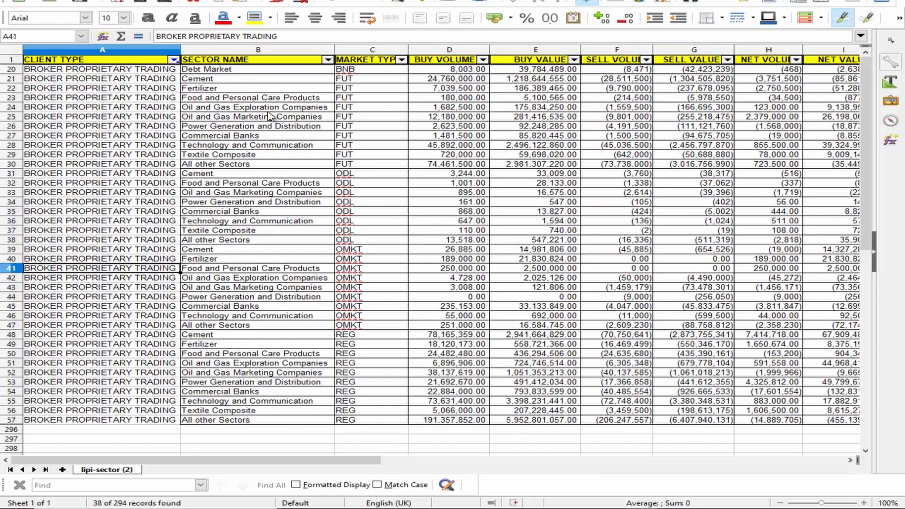
{"action": "key", "text": "Up"}
{"action": "key", "text": "Up"}
{"action": "key", "text": "Up"}
{"action": "key", "text": "Up"}
{"action": "key", "text": "Up"}
{"action": "key", "text": "Up"}
{"action": "key", "text": "Up"}
{"action": "key", "text": "Up"}
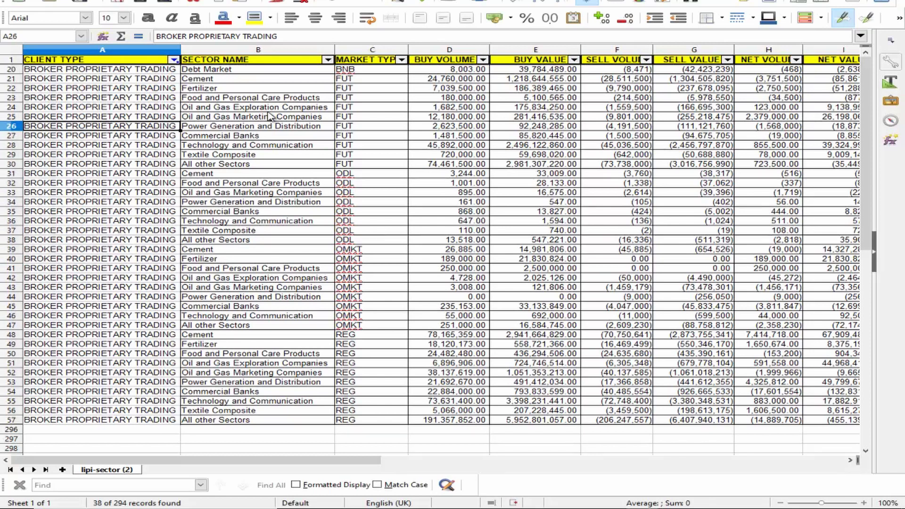
- Read the brokers' FUT Fertilizer row from buy volume through the sell and net figures to the USD amount
{"action": "key", "text": "Right"}
{"action": "key", "text": "Right"}
{"action": "key", "text": "Right"}
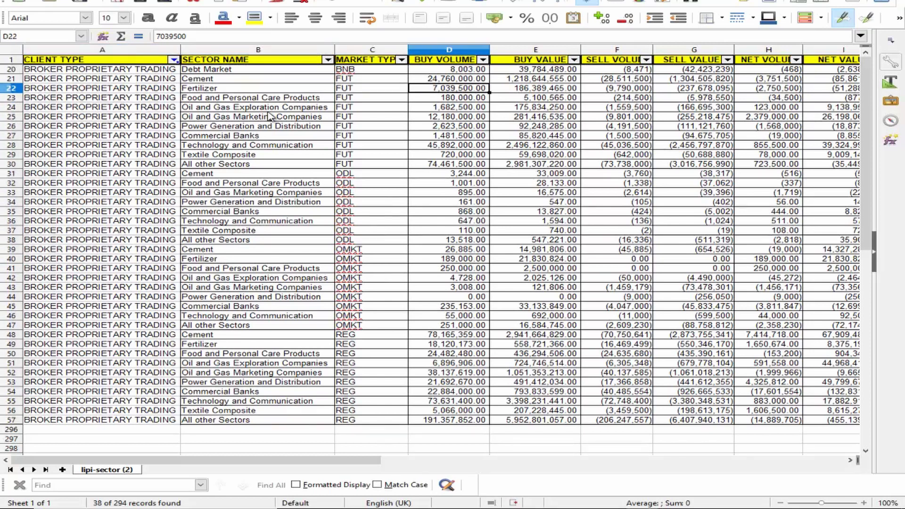
{"action": "key", "text": "Right"}
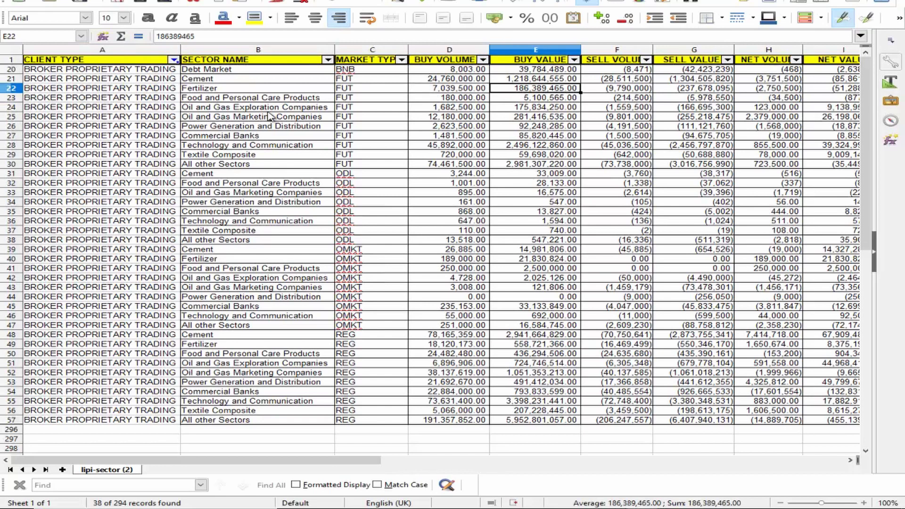
{"action": "key", "text": "Right"}
{"action": "key", "text": "Right"}
{"action": "key", "text": "Right"}
{"action": "key", "text": "Right"}
{"action": "key", "text": "Right"}
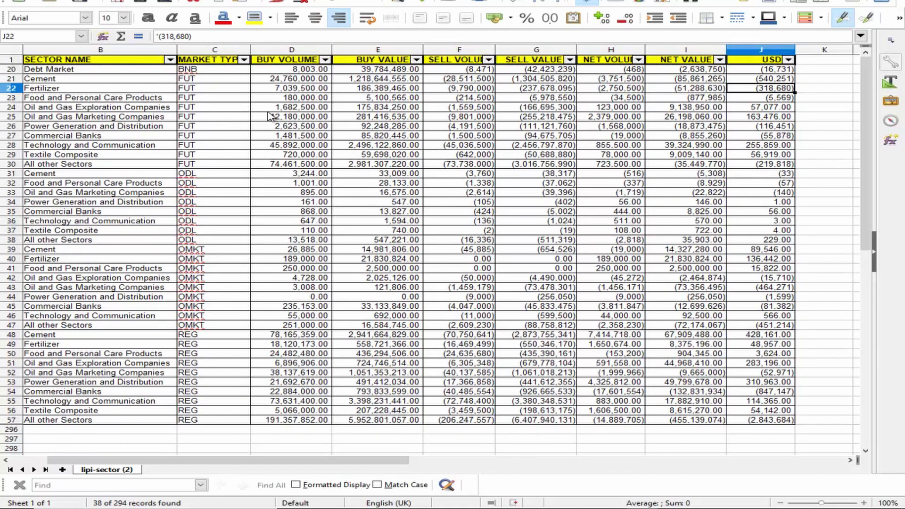
- Trace the brokers' FUT row for Food and Personal Care Products from its USD amount back to the client type
{"action": "key", "text": "Down"}
{"action": "key", "text": "Left"}
{"action": "key", "text": "Left"}
{"action": "key", "text": "Left"}
{"action": "key", "text": "Left"}
{"action": "key", "text": "Left"}
{"action": "key", "text": "Left"}
{"action": "key", "text": "Left"}
{"action": "key", "text": "Left"}
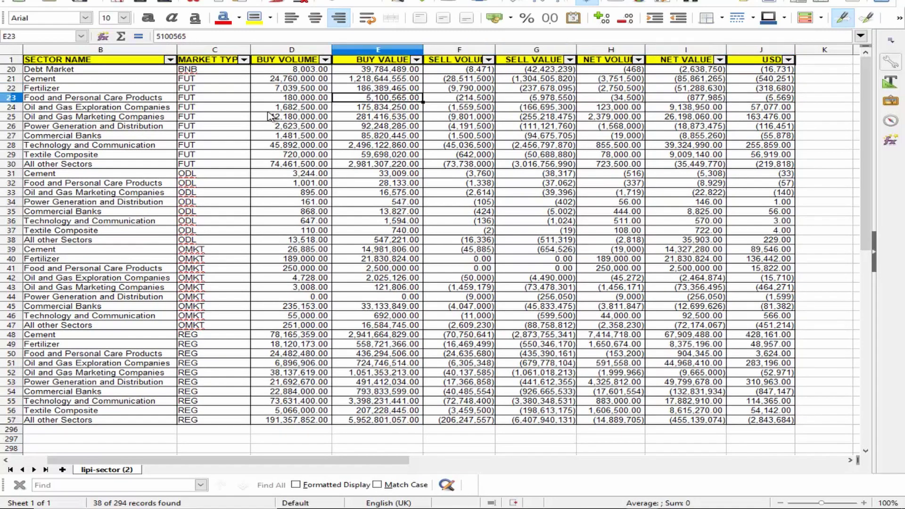
{"action": "key", "text": "Left"}
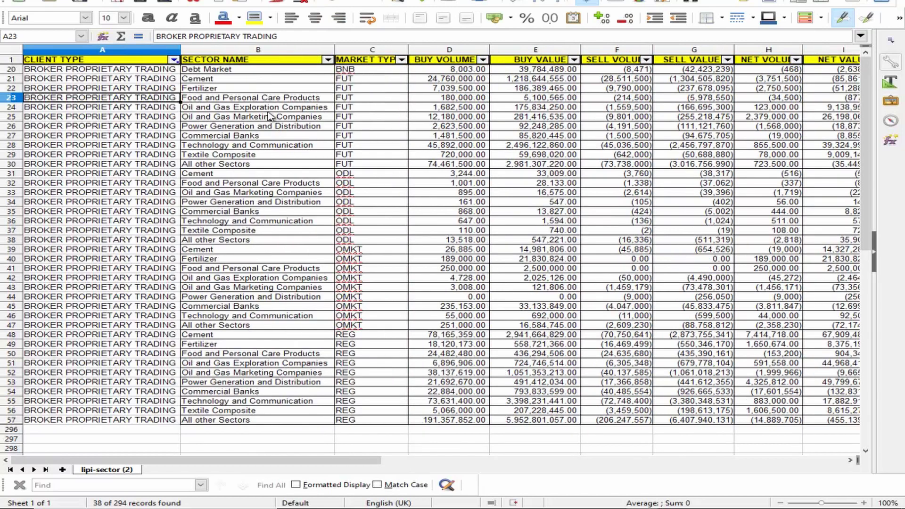
- Scan down the brokers' sector names from the FUT rows through the ODL rows to the OMKT Fertilizer row
{"action": "key", "text": "Right"}
{"action": "key", "text": "Down"}
{"action": "key", "text": "Down"}
{"action": "key", "text": "Down"}
{"action": "key", "text": "Down"}
{"action": "key", "text": "Down"}
{"action": "key", "text": "Down"}
{"action": "key", "text": "Down"}
{"action": "key", "text": "Down"}
{"action": "key", "text": "Down"}
{"action": "key", "text": "Down"}
{"action": "key", "text": "Down"}
{"action": "key", "text": "Down"}
{"action": "key", "text": "Down"}
{"action": "key", "text": "Down"}
{"action": "key", "text": "Down"}
{"action": "key", "text": "Down"}
{"action": "key", "text": "Down"}
- Read the brokers' OMKT Fertilizer row across to the USD amount, rechecking its net value
{"action": "key", "text": "Right"}
{"action": "key", "text": "Right"}
{"action": "key", "text": "Right"}
{"action": "key", "text": "Right"}
{"action": "key", "text": "Right"}
{"action": "key", "text": "Right"}
{"action": "key", "text": "Right"}
{"action": "key", "text": "Right"}
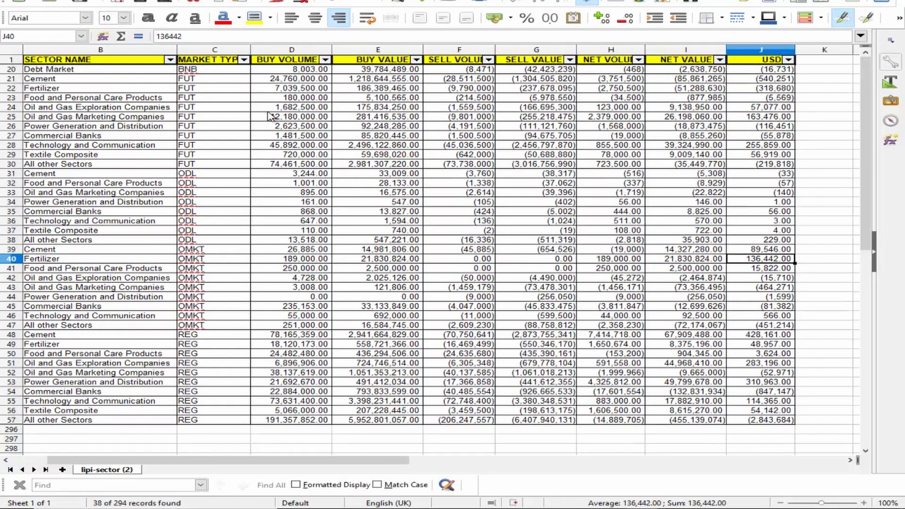
{"action": "key", "text": "Left"}
{"action": "key", "text": "Left"}
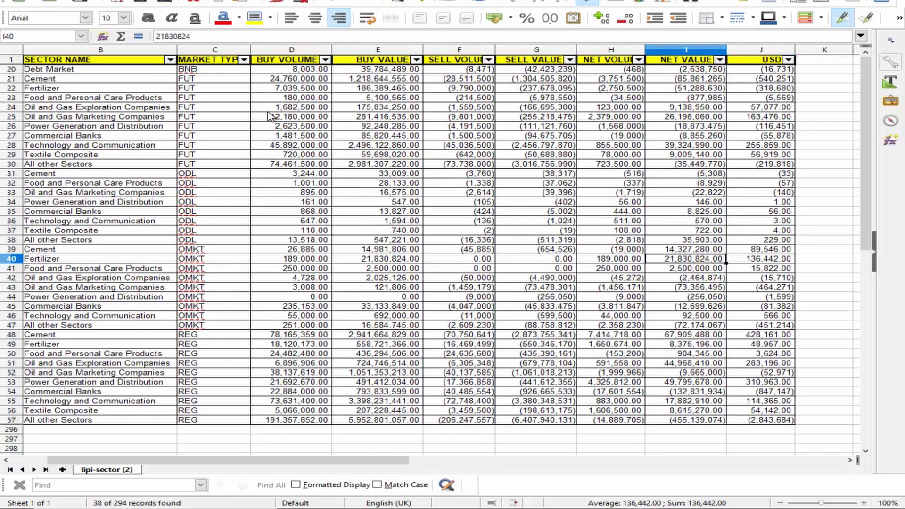
- Go from the brokers' OMKT Fertilizer row down the client type column toward the REG rows
{"action": "key", "text": "Home"}
{"action": "key", "text": "Down"}
{"action": "key", "text": "Down"}
{"action": "key", "text": "Down"}
{"action": "key", "text": "Down"}
{"action": "key", "text": "Down"}
{"action": "key", "text": "Down"}
{"action": "key", "text": "Down"}
{"action": "key", "text": "Down"}
{"action": "key", "text": "Down"}
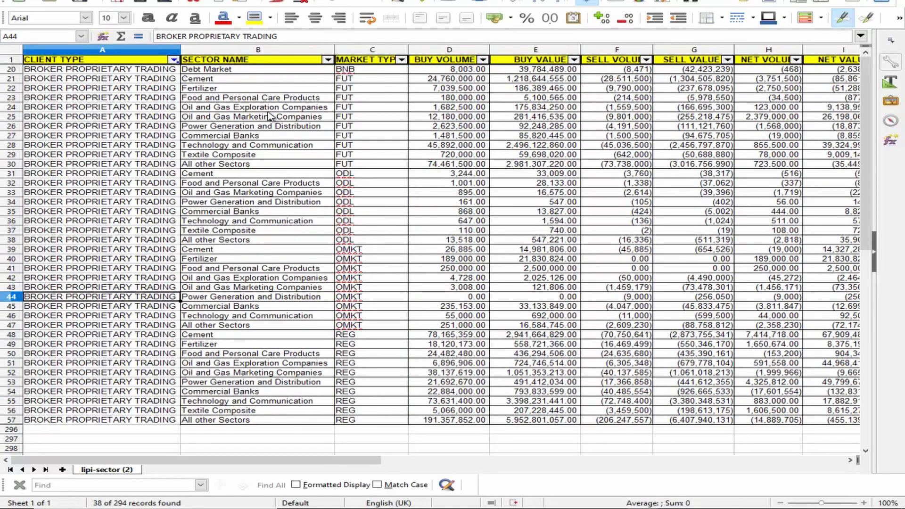
- Read the brokers' REG Fertilizer row from the sector name through the buy, sell and net figures to the USD amount
{"action": "key", "text": "Right"}
{"action": "key", "text": "Right"}
{"action": "key", "text": "Right"}
{"action": "key", "text": "Right"}
{"action": "key", "text": "Right"}
{"action": "key", "text": "Right"}
{"action": "key", "text": "Right"}
{"action": "key", "text": "Right"}
{"action": "key", "text": "Right"}
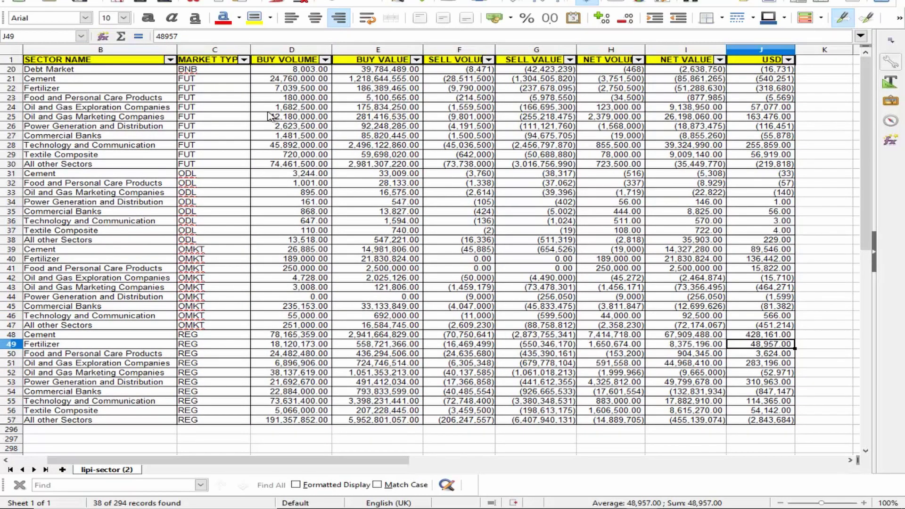
- Trace the brokers' REG Fertilizer row from its USD amount back to the client type
{"action": "key", "text": "Left"}
{"action": "key", "text": "Left"}
{"action": "key", "text": "Left"}
{"action": "key", "text": "Left"}
{"action": "key", "text": "Left"}
{"action": "key", "text": "Left"}
{"action": "key", "text": "Left"}
{"action": "key", "text": "Left"}
{"action": "key", "text": "Left"}
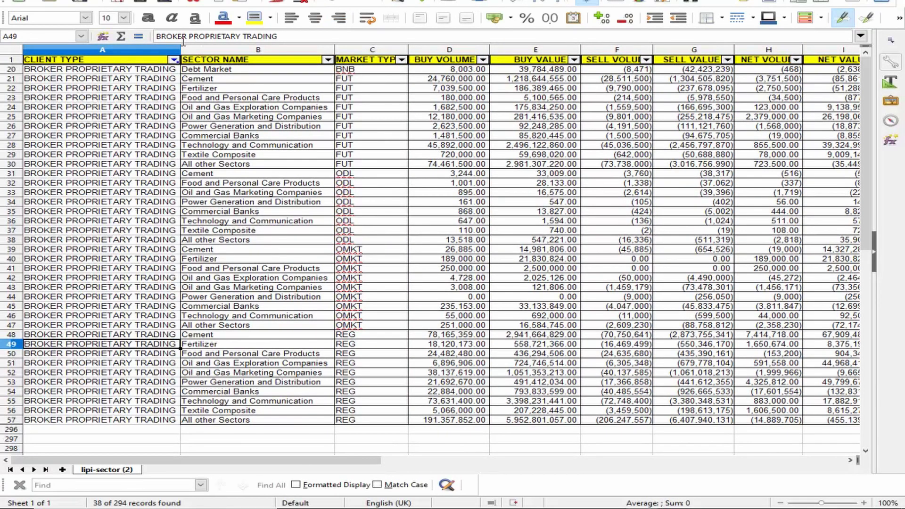
- Filter the client type column to show only INDIVIDUALS and look over the resulting rows
{"action": "left_click", "coordinate": [174, 59]}
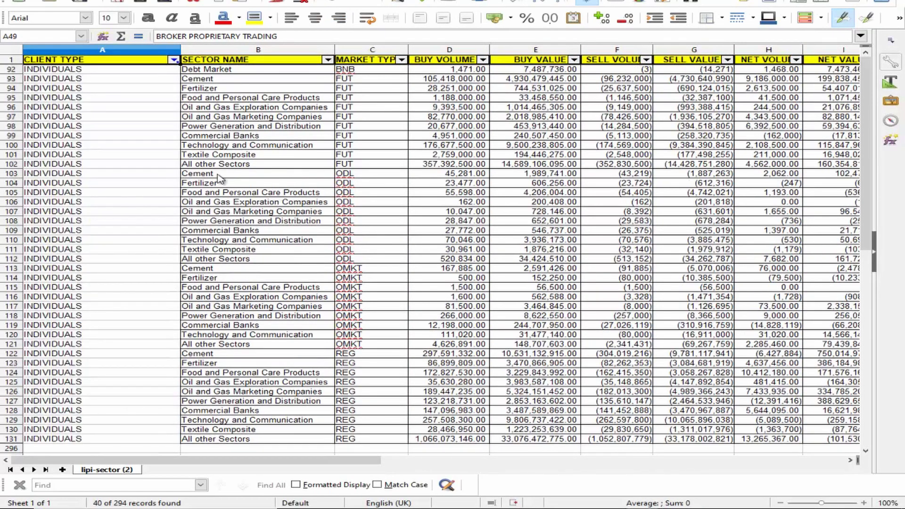
{"action": "scroll", "coordinate": [243, 158], "scroll_direction": "down", "scroll_amount": 1}
{"action": "scroll", "coordinate": [260, 179], "scroll_direction": "up", "scroll_amount": 1}
{"action": "left_click", "coordinate": [273, 149]}
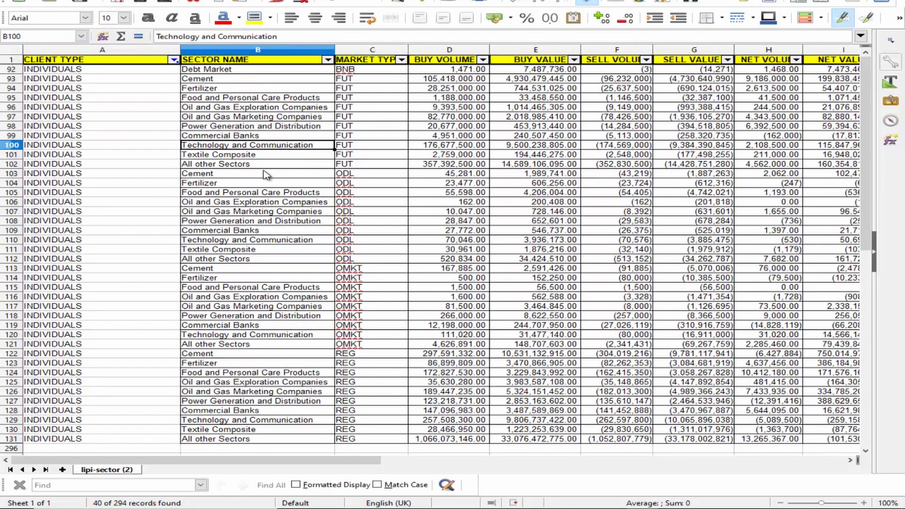
- Read the individuals' ODL Fertilizer row from the sector name through the buy, sell and net figures to the USD amount
{"action": "left_click", "coordinate": [232, 186]}
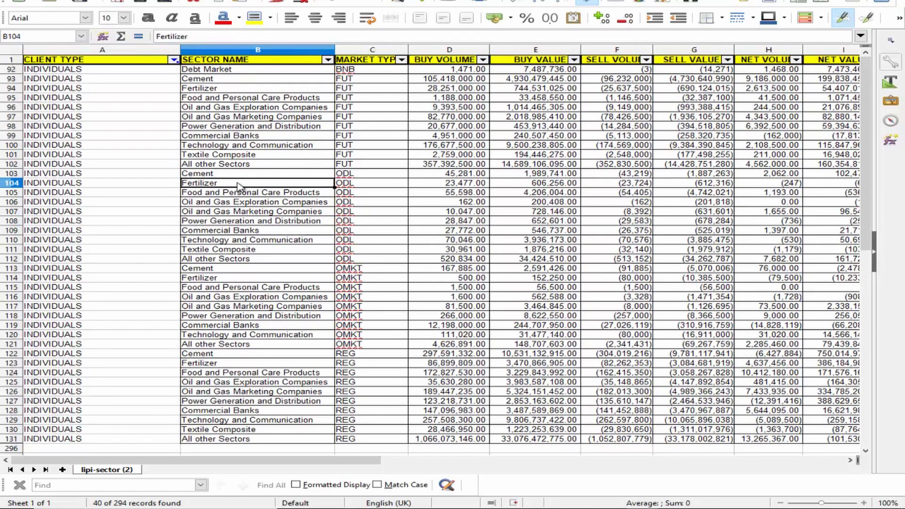
{"action": "key", "text": "Right"}
{"action": "key", "text": "Right"}
{"action": "key", "text": "Right"}
{"action": "key", "text": "Right"}
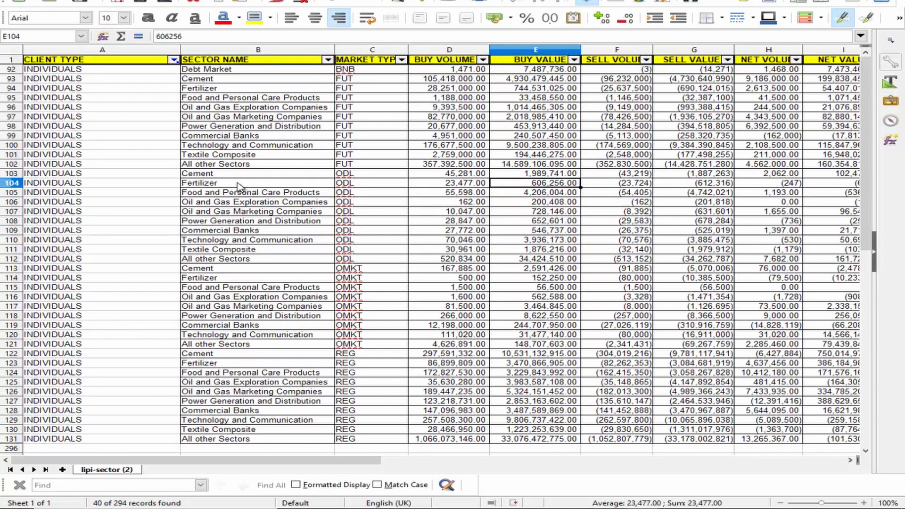
{"action": "key", "text": "Right"}
{"action": "key", "text": "Right"}
{"action": "key", "text": "Right"}
{"action": "key", "text": "Right"}
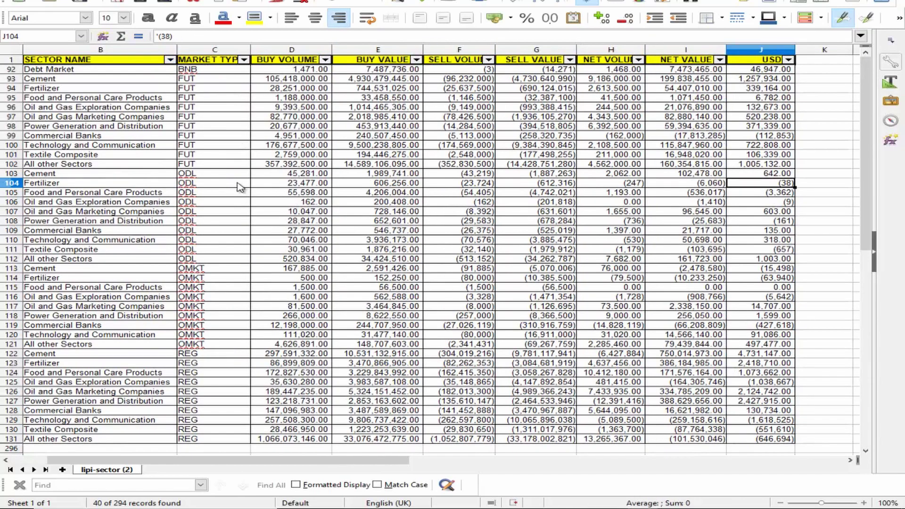
- Trace the individuals' ODL Food and Personal Care Products row from its USD amount back to the client type
{"action": "key", "text": "Down"}
{"action": "key", "text": "Left"}
{"action": "key", "text": "Left"}
{"action": "key", "text": "Left"}
{"action": "key", "text": "Left"}
{"action": "key", "text": "Left"}
{"action": "key", "text": "Left"}
{"action": "key", "text": "Left"}
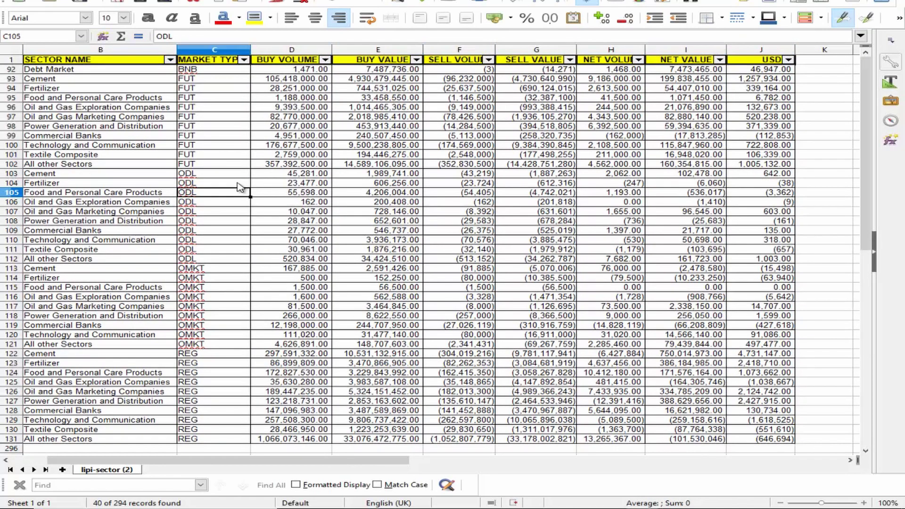
{"action": "key", "text": "Left"}
{"action": "key", "text": "Left"}
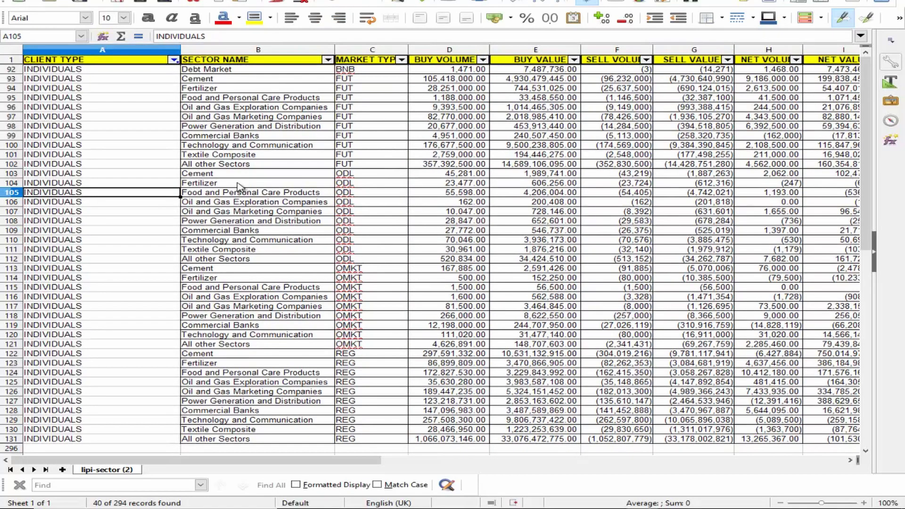
- Scan upward through the individuals' rows from ODL to the FUT Fertilizer row
{"action": "key", "text": "Up"}
{"action": "key", "text": "Up"}
{"action": "key", "text": "Up"}
{"action": "key", "text": "Up"}
{"action": "key", "text": "Up"}
{"action": "key", "text": "Up"}
{"action": "key", "text": "Up"}
{"action": "key", "text": "Up"}
{"action": "key", "text": "Up"}
{"action": "key", "text": "Up"}
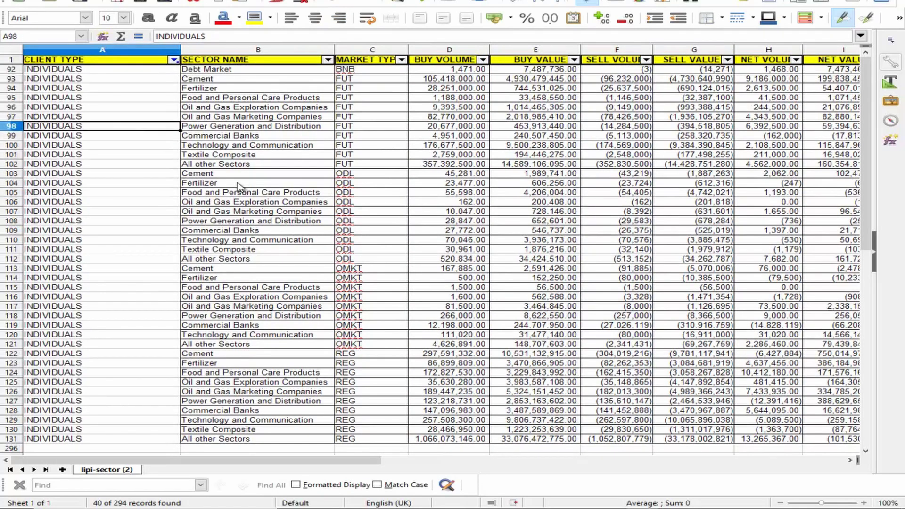
{"action": "key", "text": "Up"}
{"action": "key", "text": "Up"}
{"action": "key", "text": "Down"}
- Read the individuals' FUT Fertilizer row from the sector name through the buy, sell and net figures to the USD amount
{"action": "key", "text": "Right"}
{"action": "key", "text": "Right"}
{"action": "key", "text": "Right"}
{"action": "key", "text": "Right"}
{"action": "key", "text": "Right"}
{"action": "key", "text": "Right"}
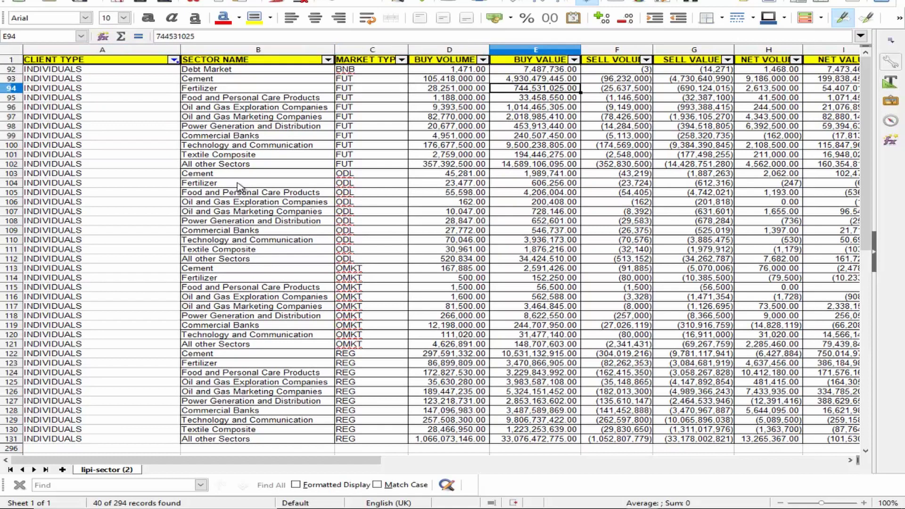
{"action": "key", "text": "Right"}
{"action": "key", "text": "Right"}
{"action": "key", "text": "Right"}
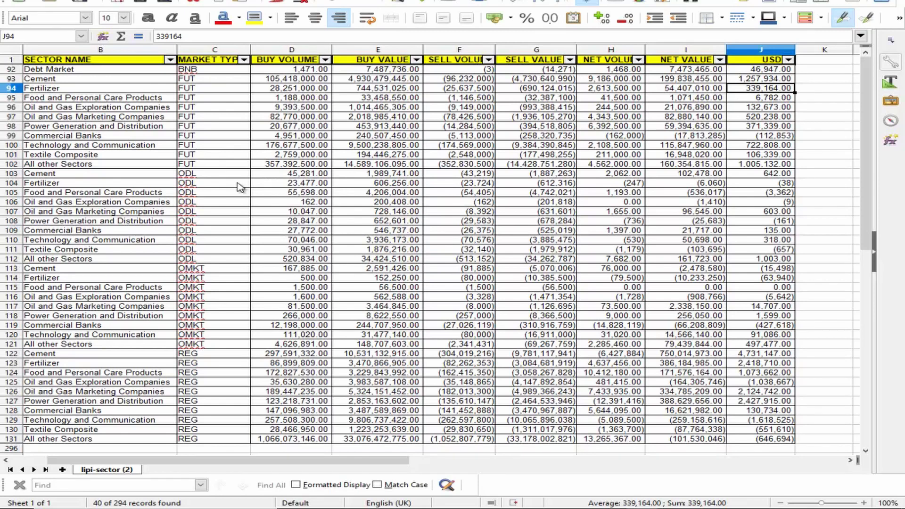
- Trace the individuals' FUT Fertilizer row from its USD amount back to the client type
{"action": "key", "text": "Left"}
{"action": "key", "text": "Left"}
{"action": "key", "text": "Left"}
{"action": "key", "text": "Left"}
{"action": "key", "text": "Left"}
{"action": "key", "text": "Left"}
{"action": "key", "text": "Left"}
{"action": "key", "text": "Left"}
{"action": "key", "text": "Left"}
- Scan down the individuals' rows from FUT Fertilizer past the ODL rows to the OMKT Fertilizer row
{"action": "key", "text": "Down"}
{"action": "key", "text": "Down"}
{"action": "key", "text": "Down"}
{"action": "key", "text": "Down"}
{"action": "key", "text": "Down"}
{"action": "key", "text": "Down"}
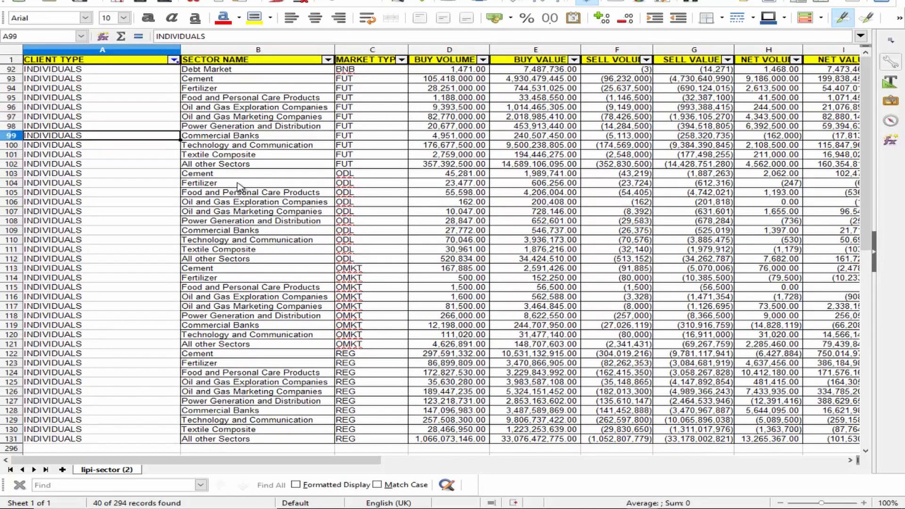
{"action": "key", "text": "Down"}
{"action": "key", "text": "Down"}
{"action": "key", "text": "Down"}
{"action": "key", "text": "Down"}
{"action": "key", "text": "Down"}
{"action": "key", "text": "Down"}
{"action": "key", "text": "Down"}
{"action": "key", "text": "Down"}
{"action": "key", "text": "Down"}
{"action": "key", "text": "Down"}
{"action": "key", "text": "Down"}
{"action": "key", "text": "Down"}
{"action": "key", "text": "Down"}
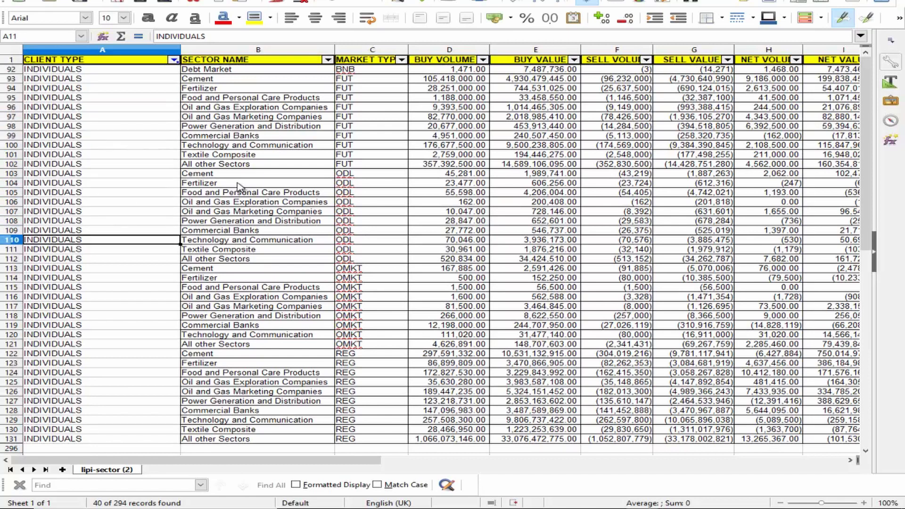
{"action": "key", "text": "Down"}
- Read the individuals' OMKT Fertilizer row from the sector name through the buy, sell and net figures to the USD amount
{"action": "key", "text": "Right"}
{"action": "key", "text": "Right"}
{"action": "key", "text": "Right"}
{"action": "key", "text": "Right"}
{"action": "key", "text": "Right"}
{"action": "key", "text": "Right"}
{"action": "key", "text": "Right"}
{"action": "key", "text": "Right"}
{"action": "key", "text": "Right"}
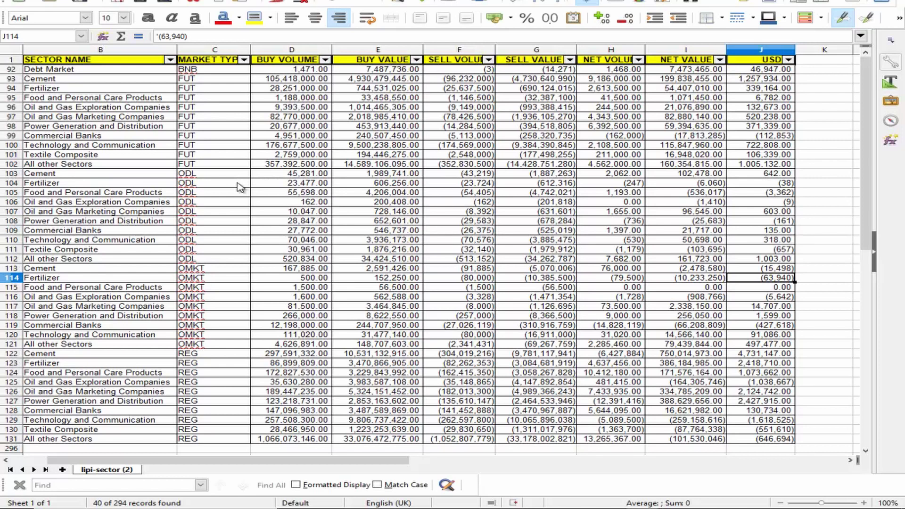
- Return to the client type and scan down the individuals' rows from OMKT Fertilizer to the REG Fertilizer row
{"action": "key", "text": "Left"}
{"action": "key", "text": "Left"}
{"action": "key", "text": "Left"}
{"action": "key", "text": "Home"}
{"action": "key", "text": "Down"}
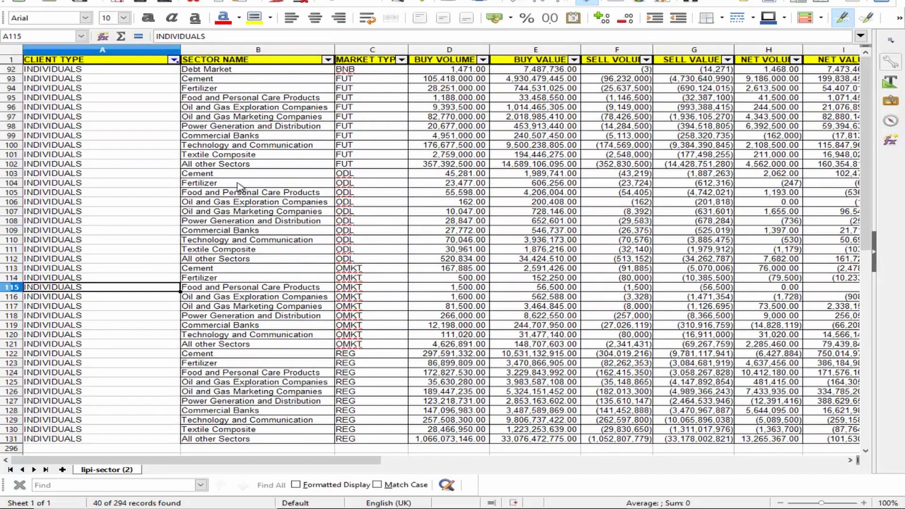
{"action": "key", "text": "Down"}
{"action": "key", "text": "Down"}
{"action": "key", "text": "Down"}
{"action": "key", "text": "Down"}
{"action": "key", "text": "Down"}
{"action": "key", "text": "Down"}
{"action": "key", "text": "Down"}
{"action": "key", "text": "Down"}
- Read the individuals' REG Fertilizer row from the client type through the buy, sell and net figures to the USD amount
{"action": "key", "text": "Right"}
{"action": "key", "text": "Right"}
{"action": "key", "text": "Right"}
{"action": "key", "text": "Right"}
{"action": "key", "text": "Right"}
{"action": "key", "text": "Right"}
{"action": "key", "text": "Right"}
{"action": "key", "text": "Right"}
{"action": "key", "text": "Right"}
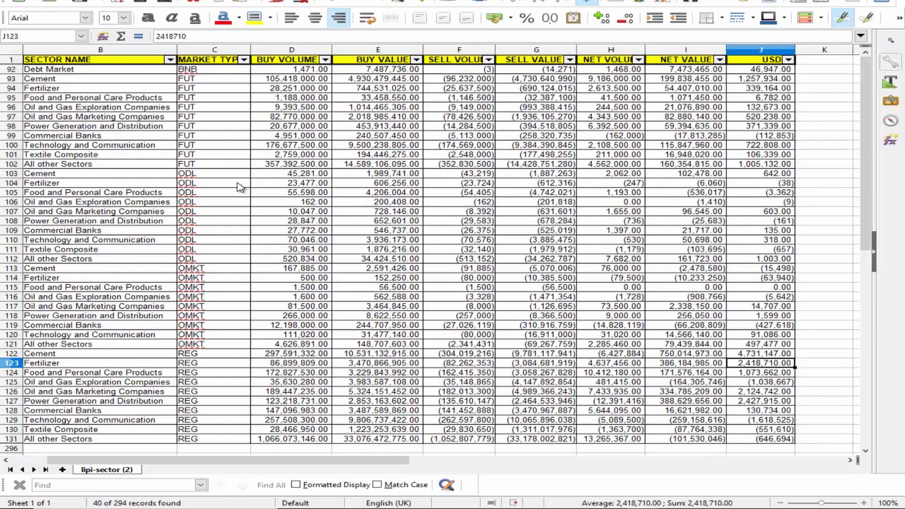
{"action": "key", "text": "Left"}
{"action": "key", "text": "Right"}
- Scan the individuals' USD amounts upward from REG Fertilizer through the OMKT rows to ODL Oil and Gas Exploration Companies
{"action": "key", "text": "Up"}
{"action": "key", "text": "Up"}
{"action": "key", "text": "Up"}
{"action": "key", "text": "Up"}
{"action": "key", "text": "Up"}
{"action": "key", "text": "Up"}
{"action": "key", "text": "Up"}
{"action": "key", "text": "Up"}
{"action": "key", "text": "Up"}
{"action": "key", "text": "Up"}
{"action": "key", "text": "Up"}
{"action": "key", "text": "Up"}
{"action": "key", "text": "Up"}
{"action": "key", "text": "Up"}
{"action": "key", "text": "Up"}
{"action": "key", "text": "Up"}
{"action": "key", "text": "Up"}
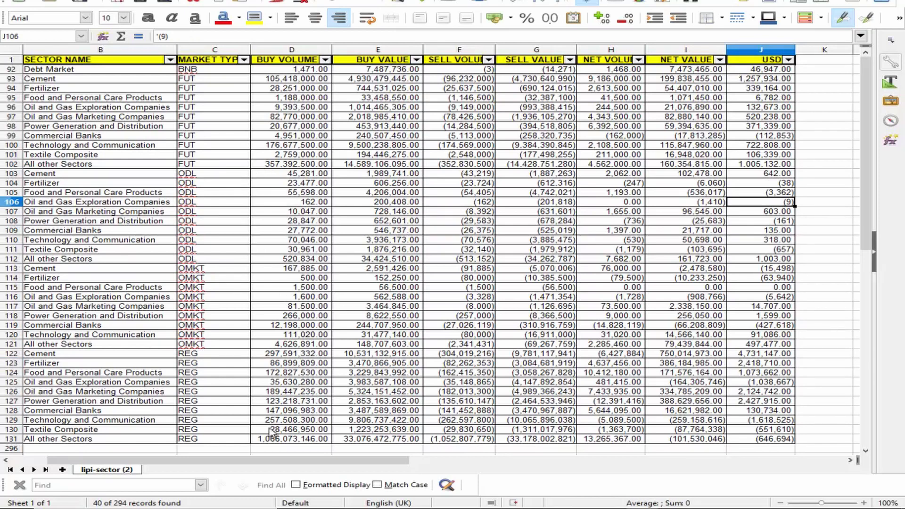
- Review the individuals' sector rows across the FUT, ODL, OMKT and REG market types, starting from the client type column
{"action": "left_click_drag", "start_coordinate": [271, 463], "coordinate": [226, 466]}
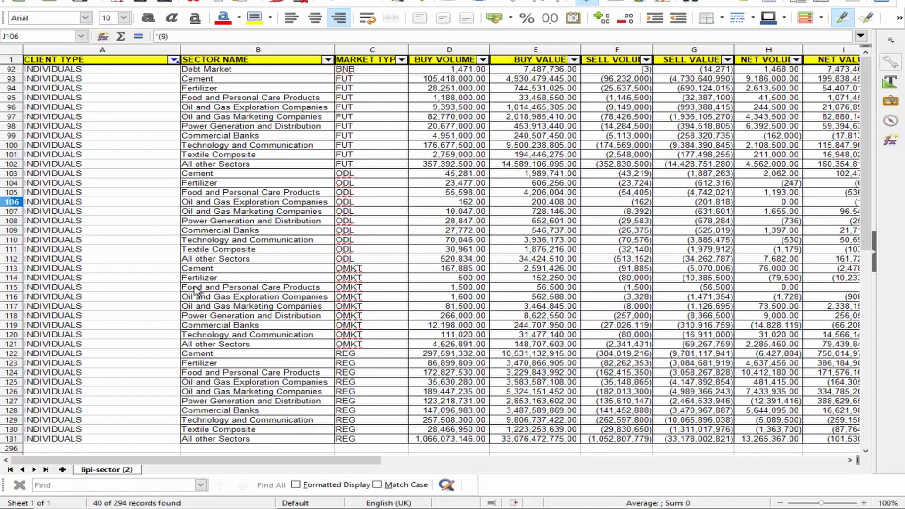
{"action": "key", "text": "ctrl+s"}
{"action": "scroll", "coordinate": [198, 250], "scroll_direction": "down", "scroll_amount": 3}
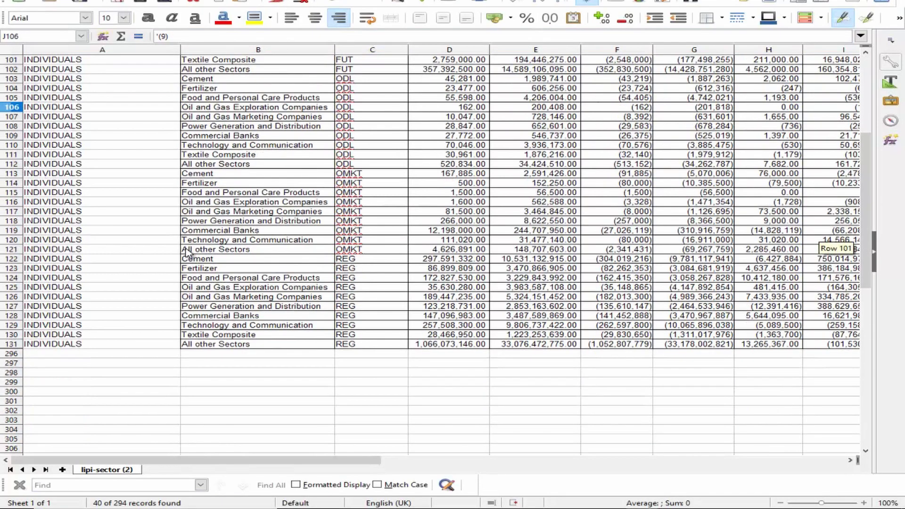
{"action": "scroll", "coordinate": [186, 252], "scroll_direction": "up", "scroll_amount": 3}
{"action": "scroll", "coordinate": [187, 253], "scroll_direction": "up", "scroll_amount": 1}
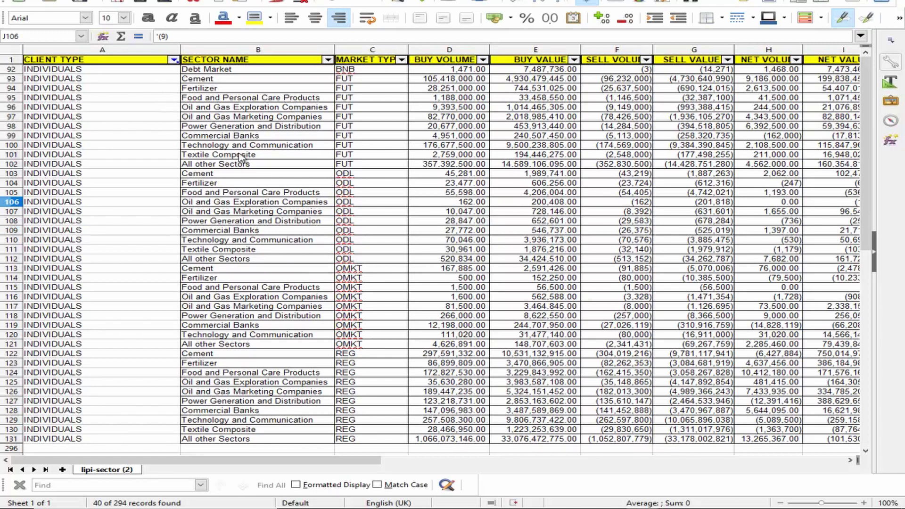
{"action": "scroll", "coordinate": [353, 162], "scroll_direction": "down", "scroll_amount": 2}
{"action": "scroll", "coordinate": [492, 165], "scroll_direction": "up", "scroll_amount": 2}
{"action": "scroll", "coordinate": [326, 158], "scroll_direction": "down", "scroll_amount": 2}
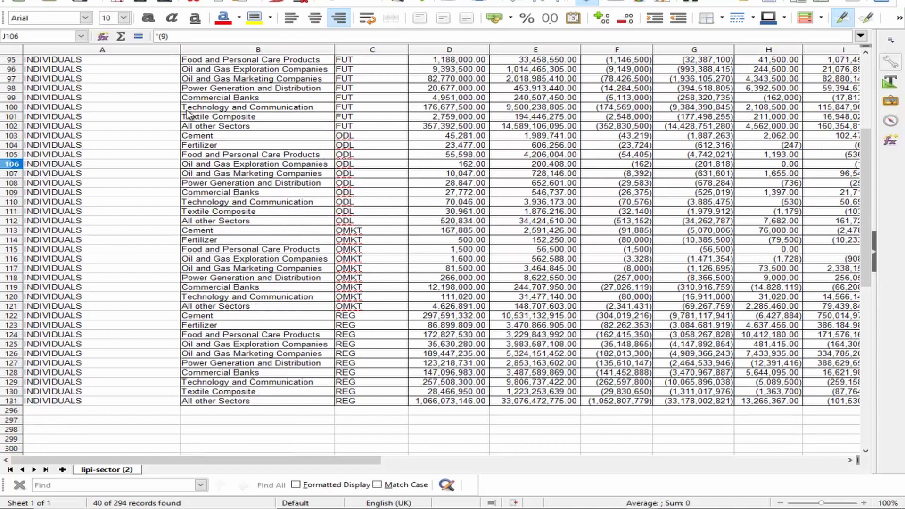
{"action": "scroll", "coordinate": [215, 165], "scroll_direction": "up", "scroll_amount": 2}
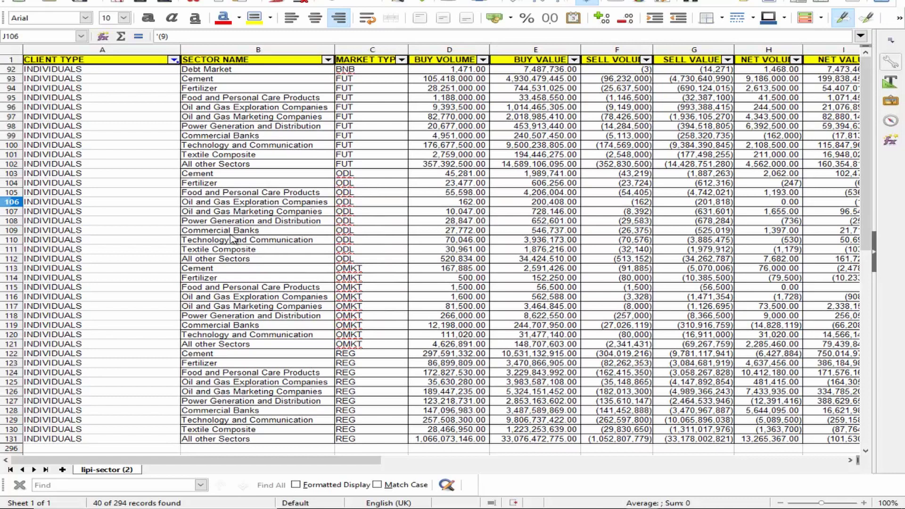
{"action": "scroll", "coordinate": [234, 239], "scroll_direction": "down", "scroll_amount": 2}
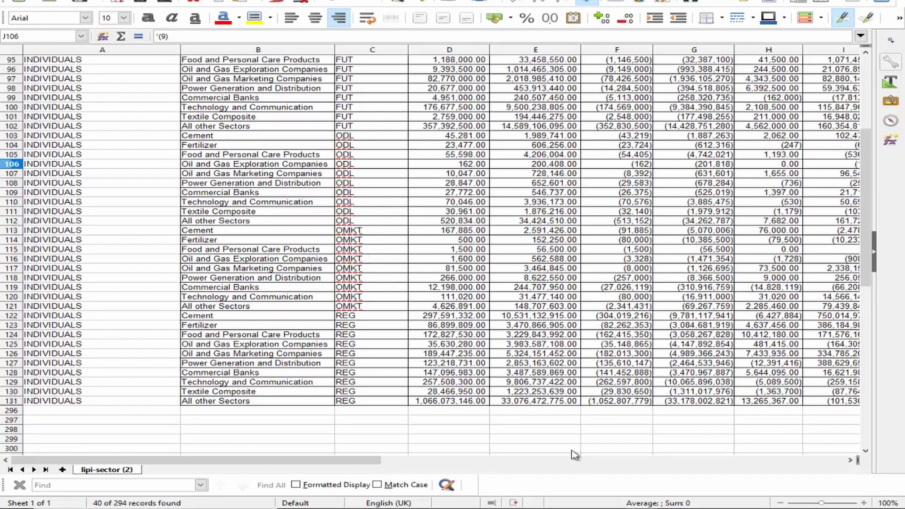
- Switch to the TradingView KSE 100 daily chart and examine the price trend from May to mid-November 2020
{"action": "key", "text": "alt+Tab"}
{"action": "key", "text": "ctrl+Tab"}
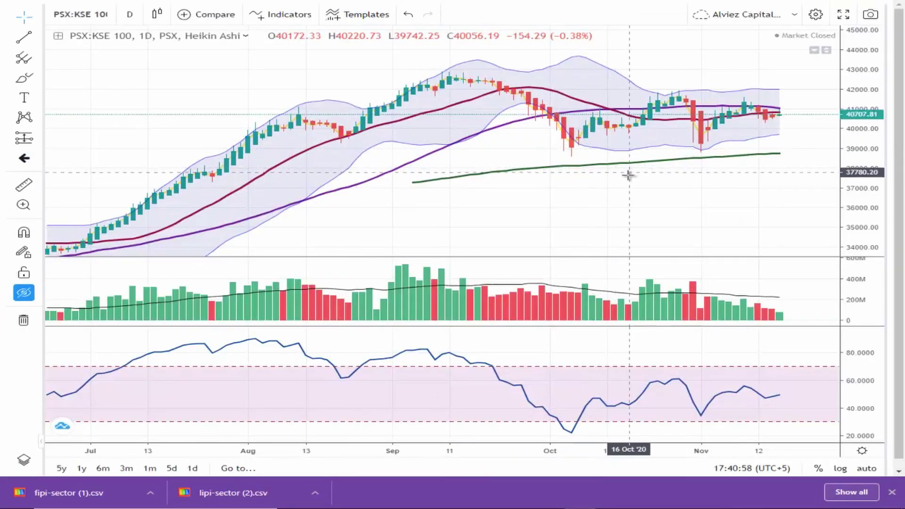
{"action": "left_click_drag", "start_coordinate": [640, 190], "coordinate": [744, 156]}
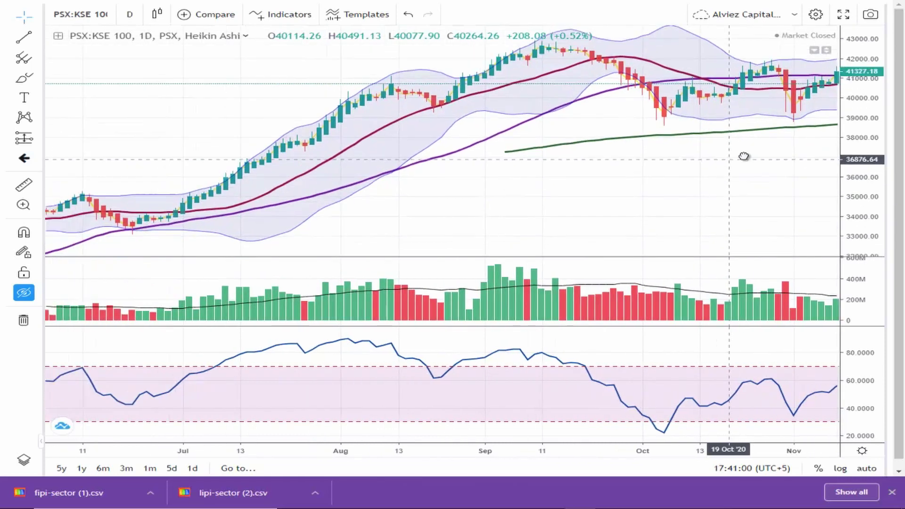
{"action": "left_click_drag", "start_coordinate": [564, 200], "coordinate": [662, 184]}
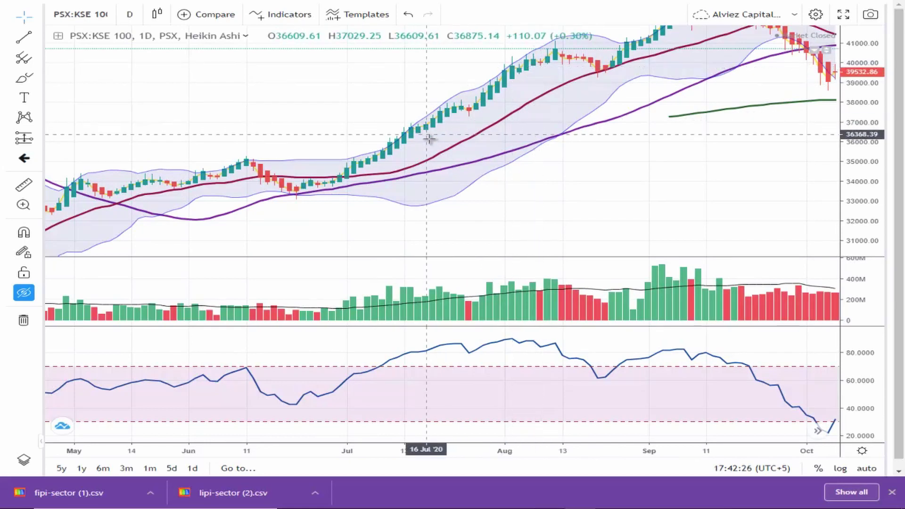
{"action": "left_click_drag", "start_coordinate": [514, 192], "coordinate": [170, 229]}
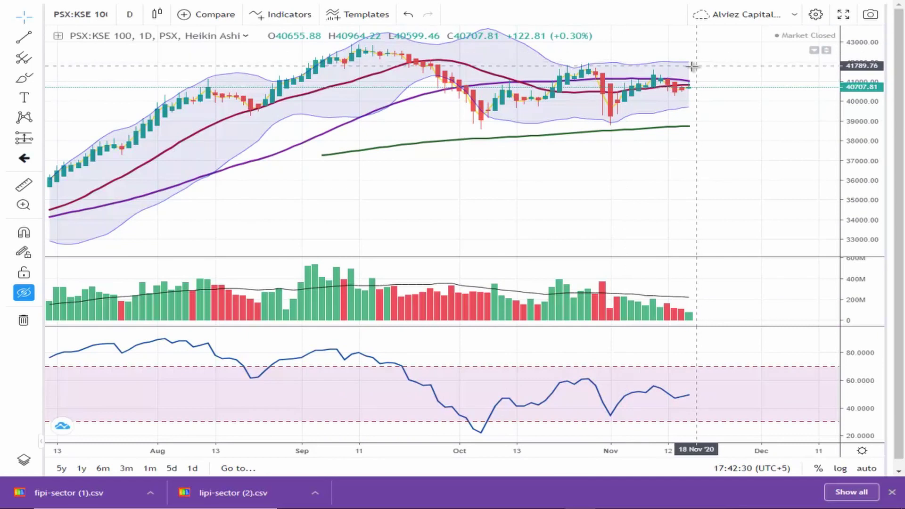